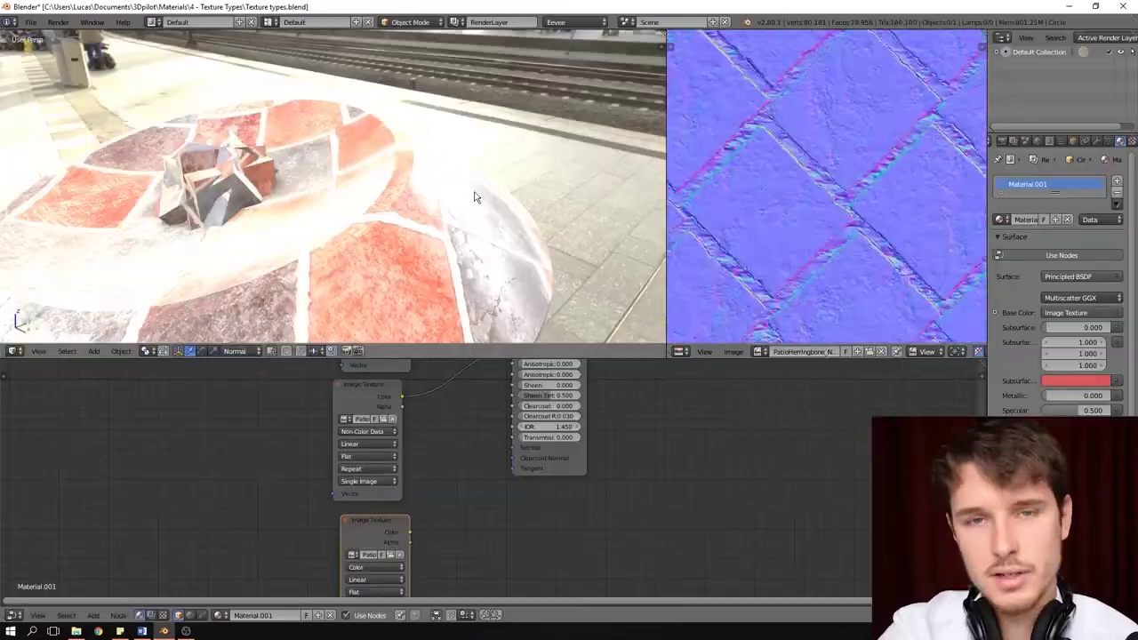
# Step: Connect the lower image texture's Color output to the Principled shader's Normal input, and add another node between them
pyautogui.scroll(-3, 801, 162)
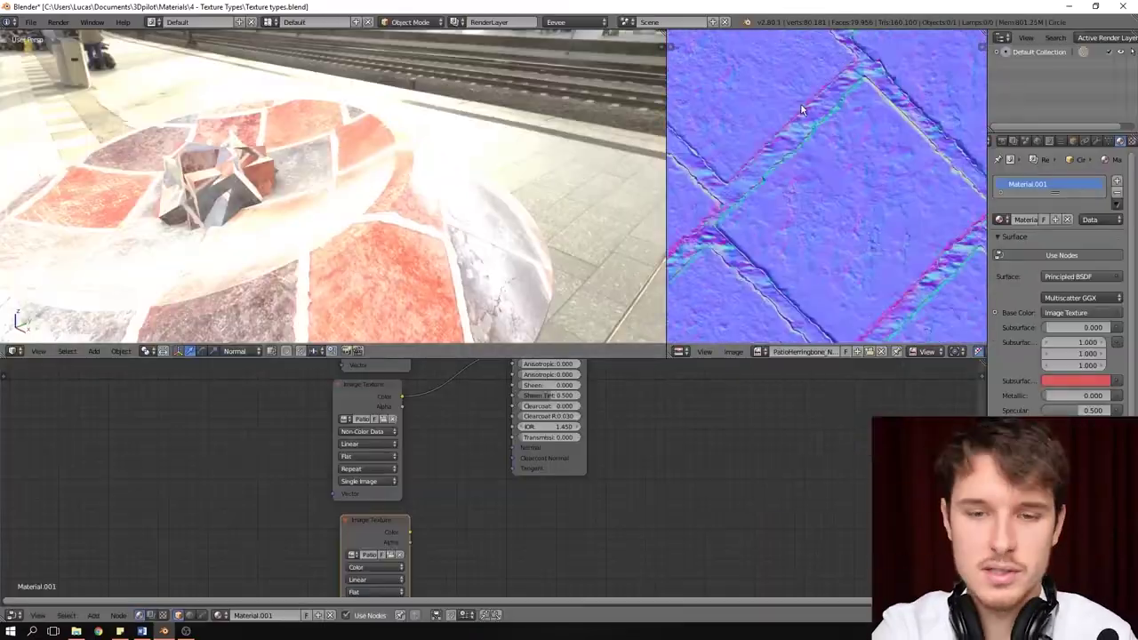
pyautogui.scroll(7, 800, 162)
pyautogui.moveTo(410, 531); pyautogui.dragTo(513, 447)
pyautogui.click(389, 526)
pyautogui.click(389, 498)
pyautogui.click(94, 615)
pyautogui.click(196, 566)
pyautogui.click(485, 472)
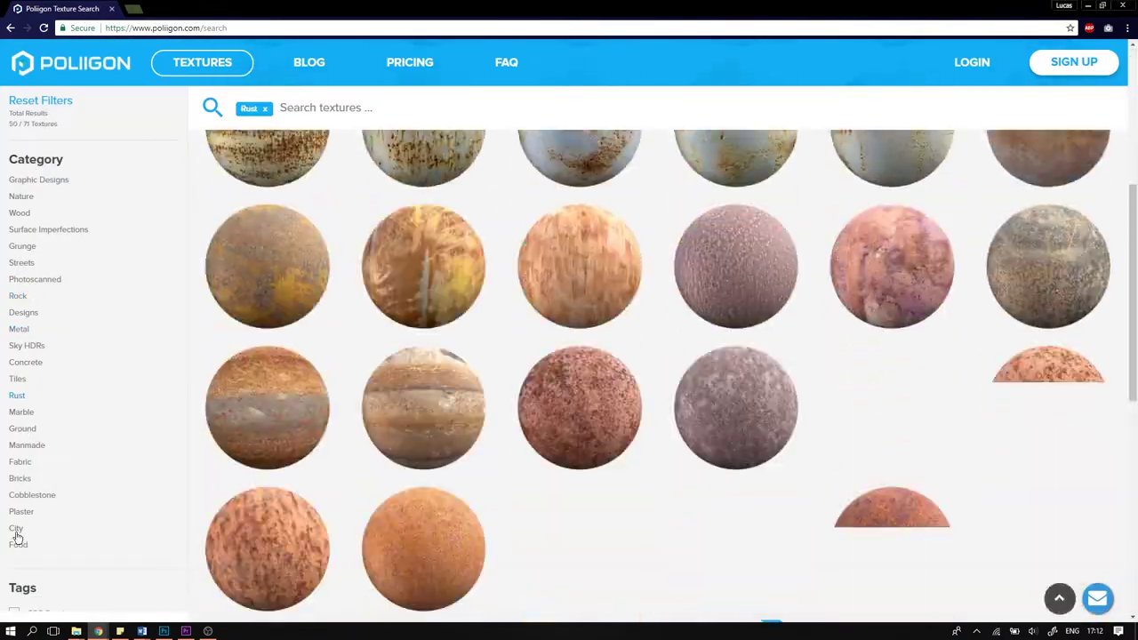
# Step: Browse Poliigon's City, Grunge and Photoscanned textures, and look through the Volume 1 materials of Cycles Material Vault
pyautogui.click(16, 530)
pyautogui.scroll(-3, 657, 374)
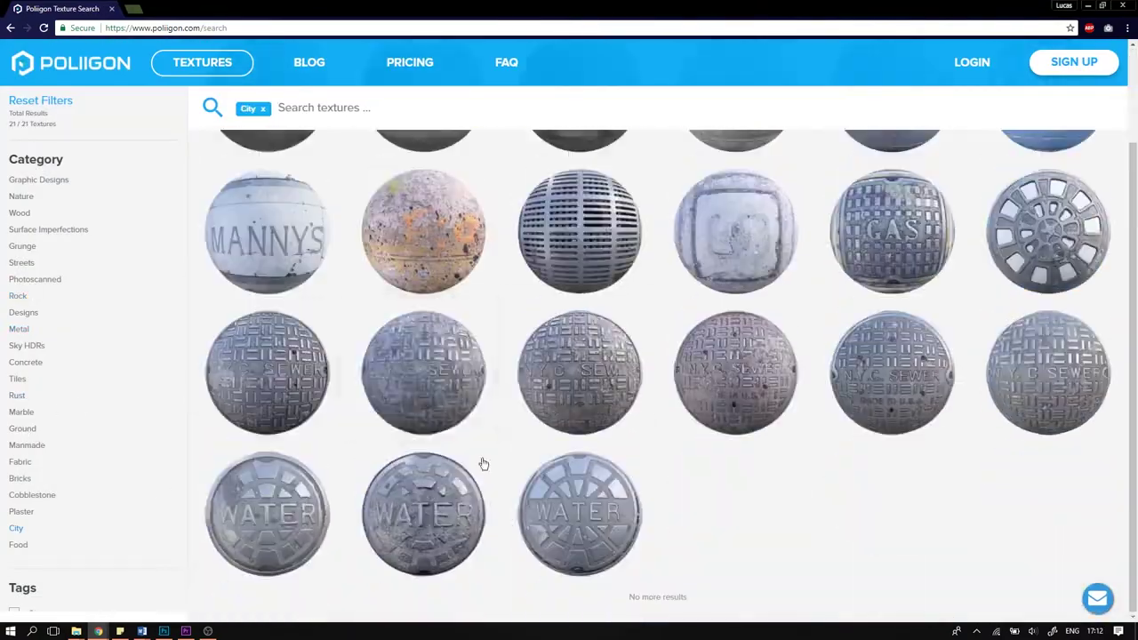
pyautogui.click(24, 248)
pyautogui.scroll(-5, 690, 454)
pyautogui.click(35, 279)
pyautogui.scroll(-3, 839, 499)
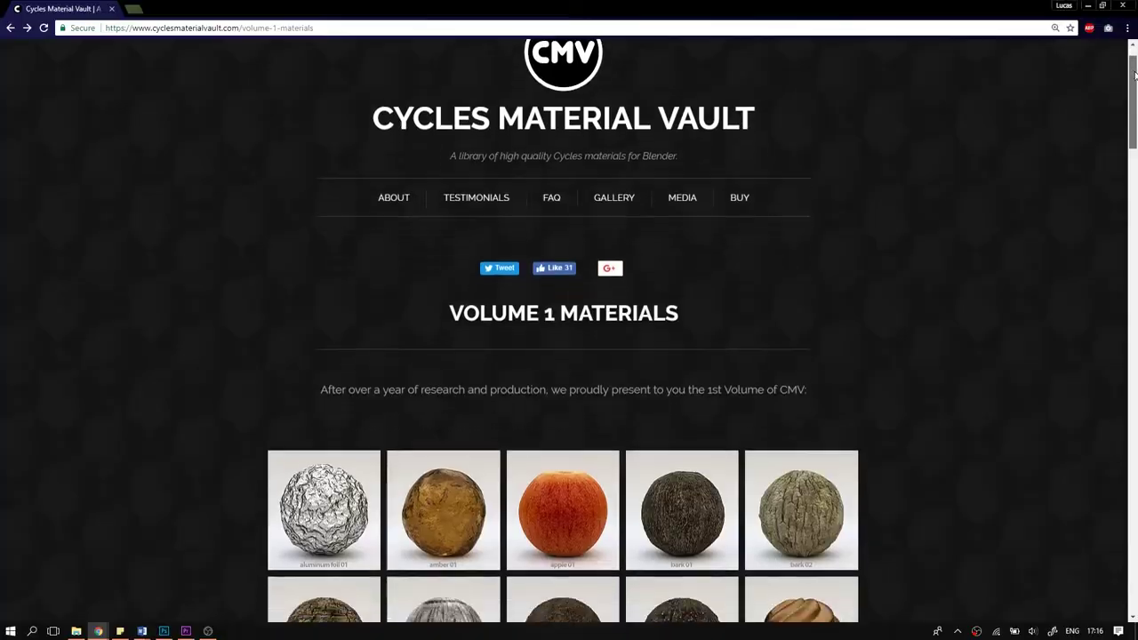
pyautogui.scroll(-10, 562, 356)
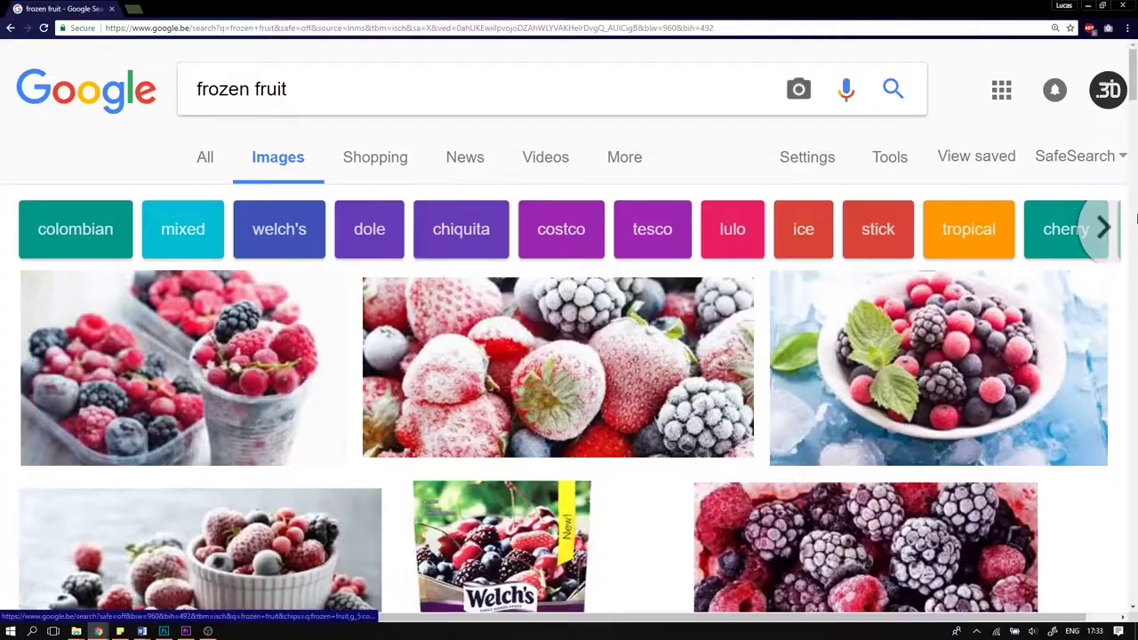
# Step: Search Google Images for "frozen fruit texture" and look through the pictures found
pyautogui.scroll(-5, 569, 356)
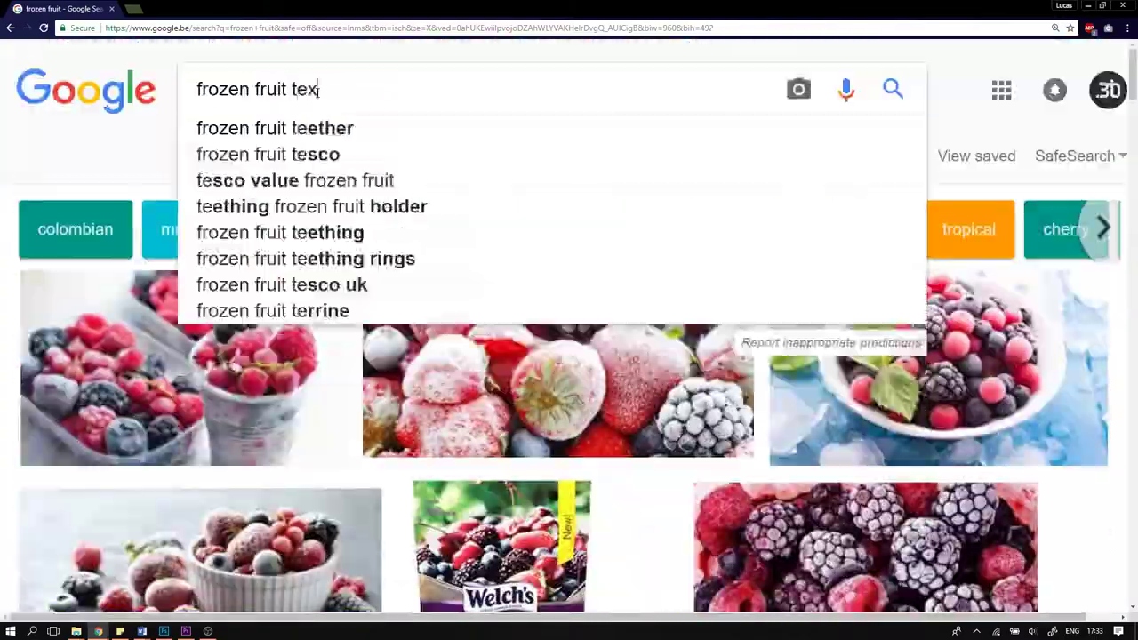
pyautogui.write('ture')
pyautogui.press('Return')
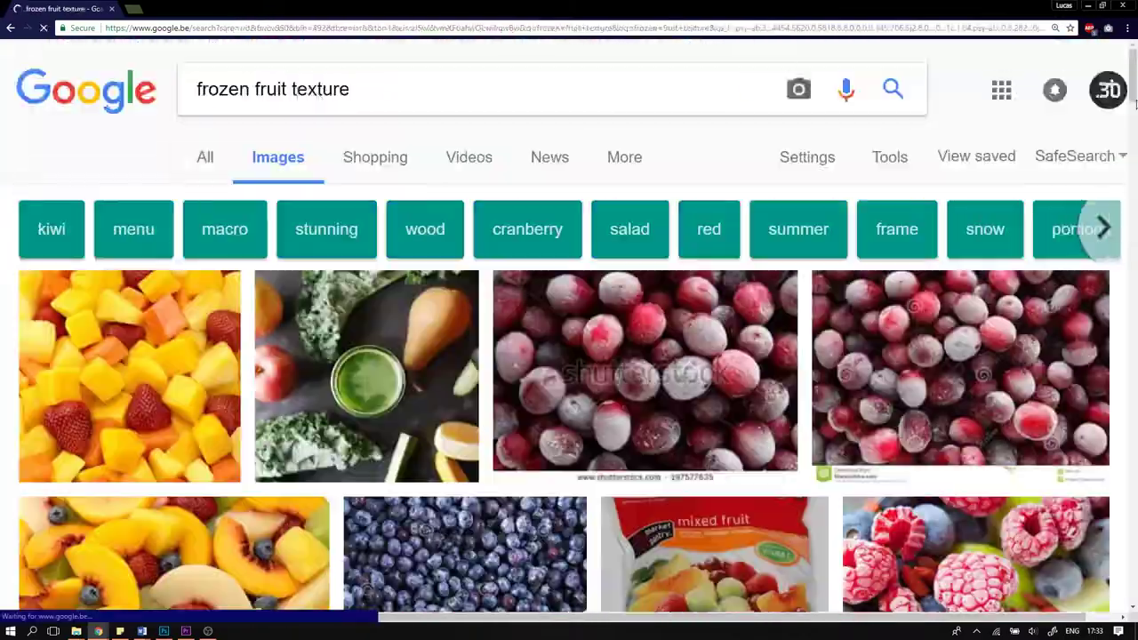
pyautogui.scroll(-15, 569, 356)
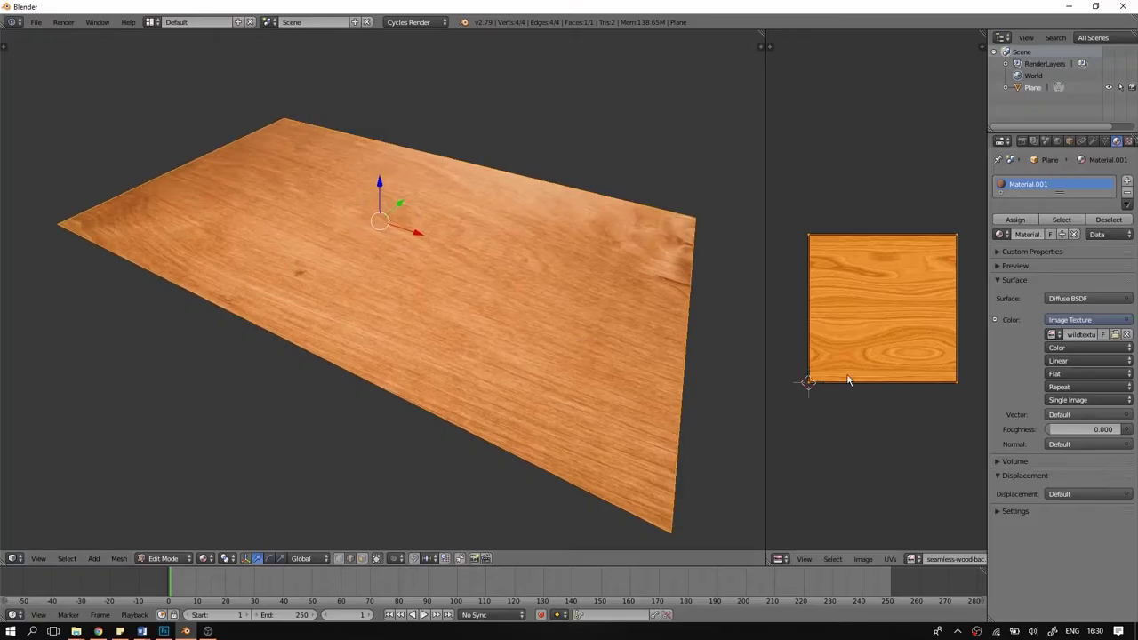
# Step: Scale up the wood plane's UV face about its centre so that it extends beyond the texture image
pyautogui.press('s')
pyautogui.click(904, 503)
pyautogui.scroll(3, 371, 275)
pyautogui.scroll(-4, 371, 275)
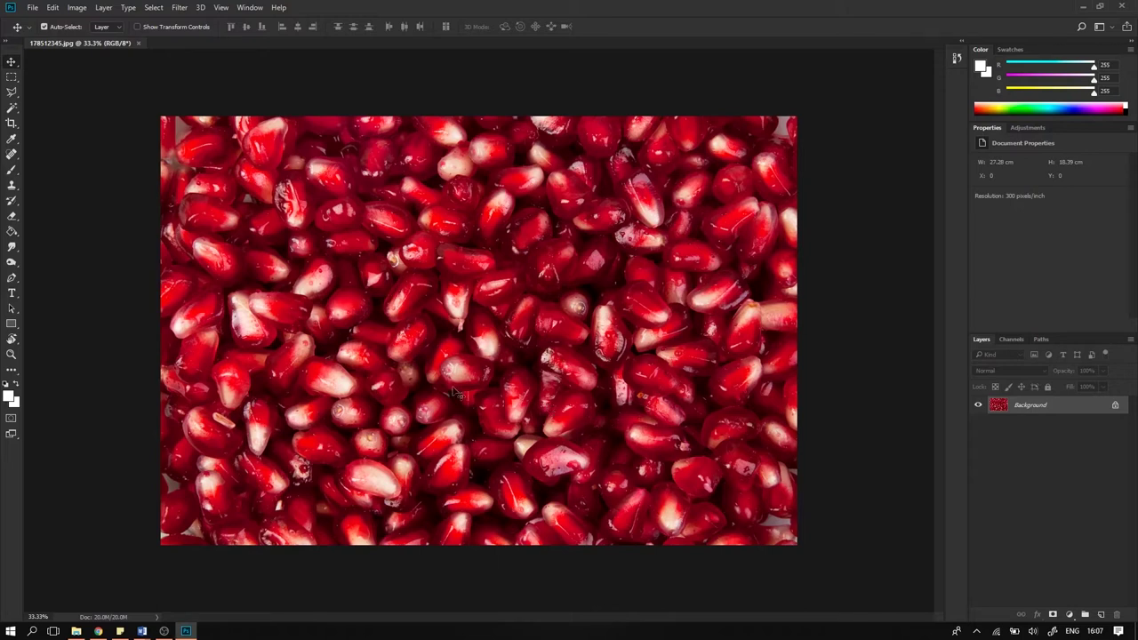
# Step: Offset the pomegranate image by +1699 px horizontally and +960 px vertically with Wrap Around, and unlock the background layer
pyautogui.click(181, 8)
pyautogui.moveTo(213, 240)
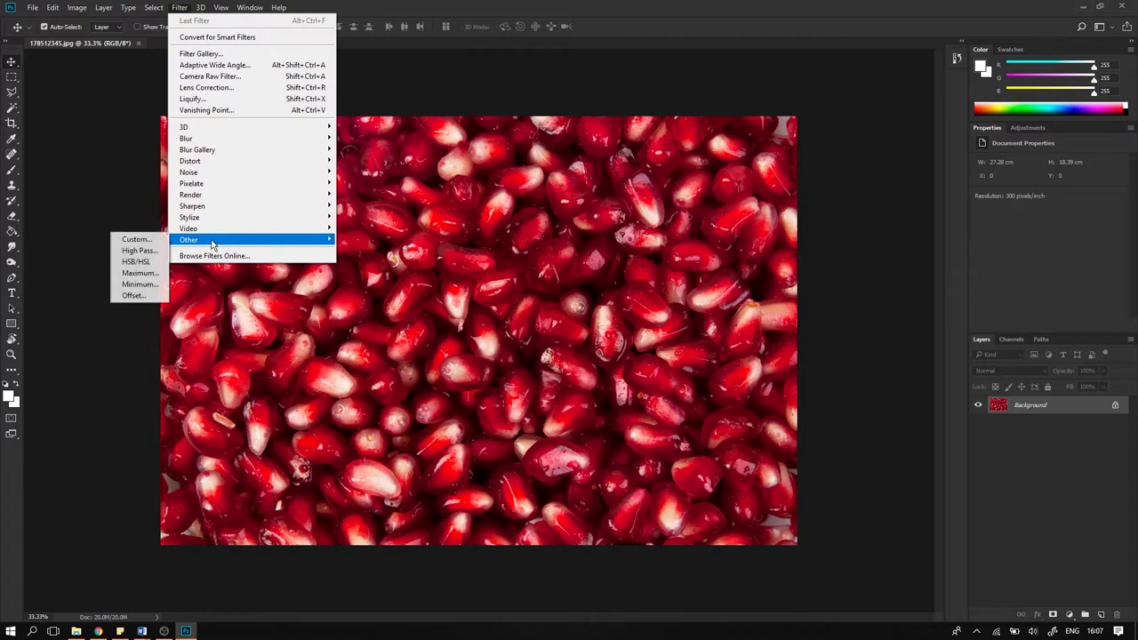
pyautogui.click(133, 295)
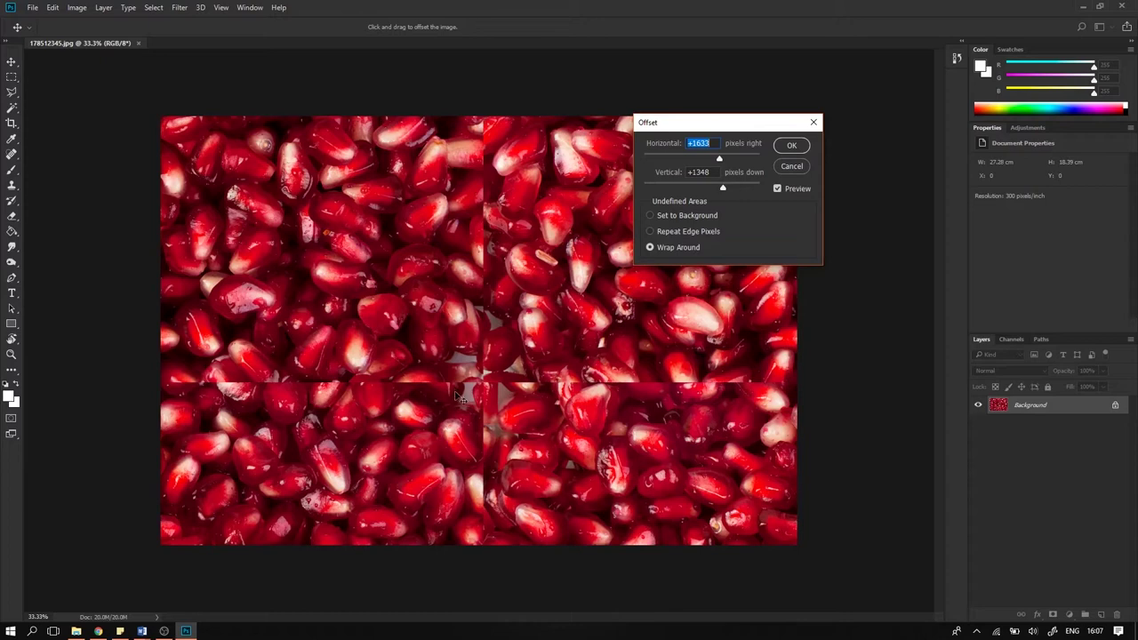
pyautogui.moveTo(720, 160)
pyautogui.mouseDown()
pyautogui.moveTo(719, 189)
pyautogui.moveTo(721, 162)
pyautogui.mouseUp()
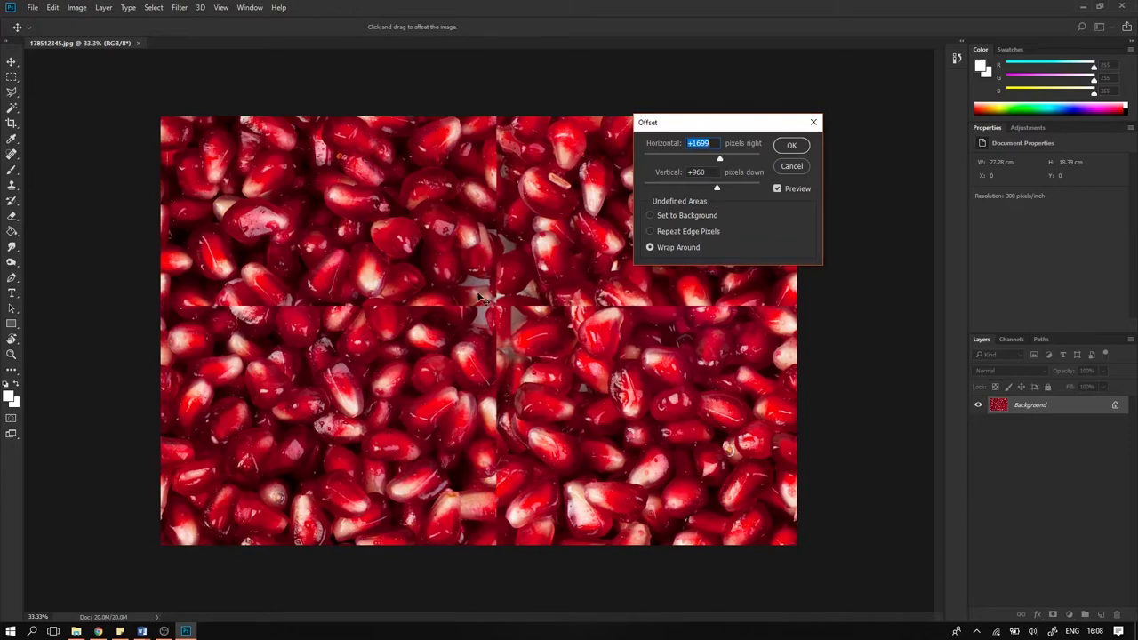
pyautogui.click(791, 147)
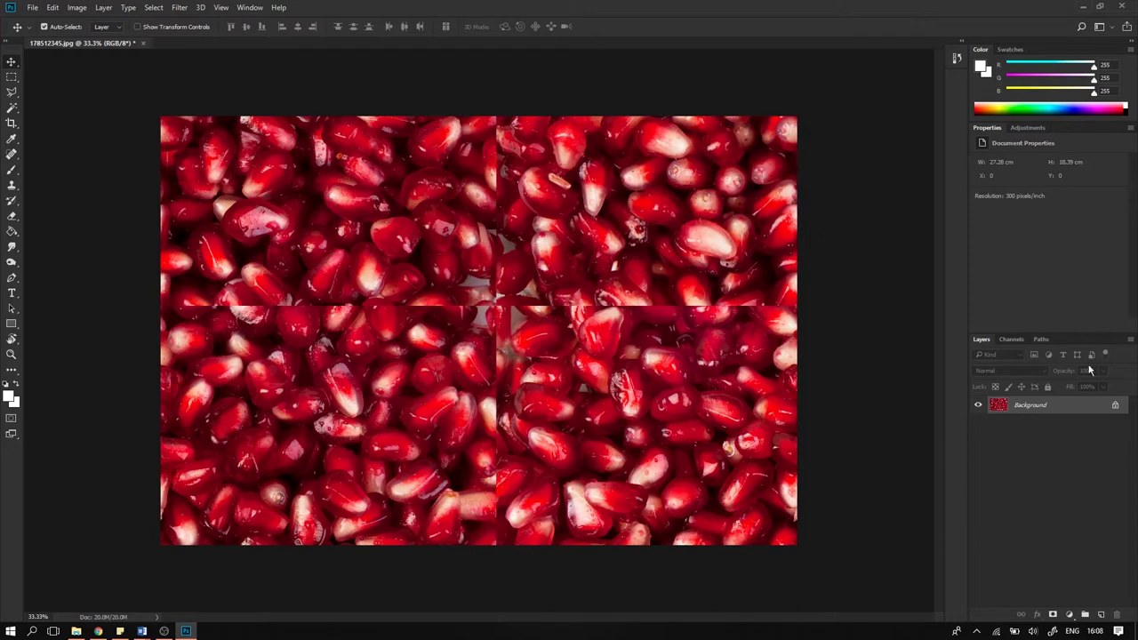
pyautogui.click(1117, 407)
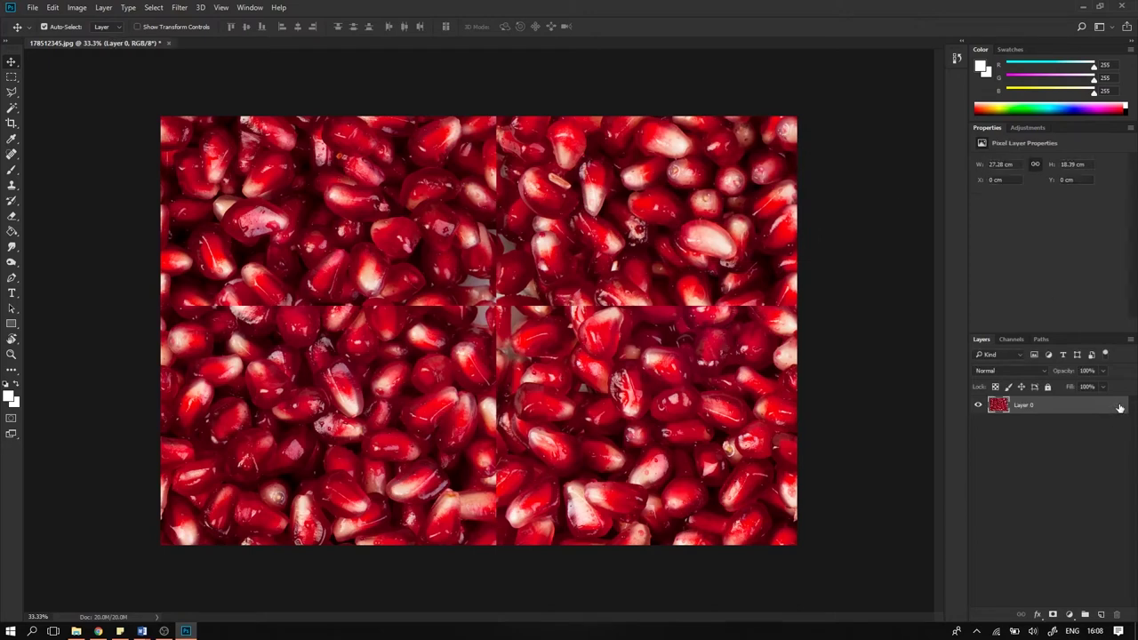
# Step: Clone pomegranate seeds over the centre and left part of the horizontal seam using a 291 px Clone Stamp brush
pyautogui.click(13, 188)
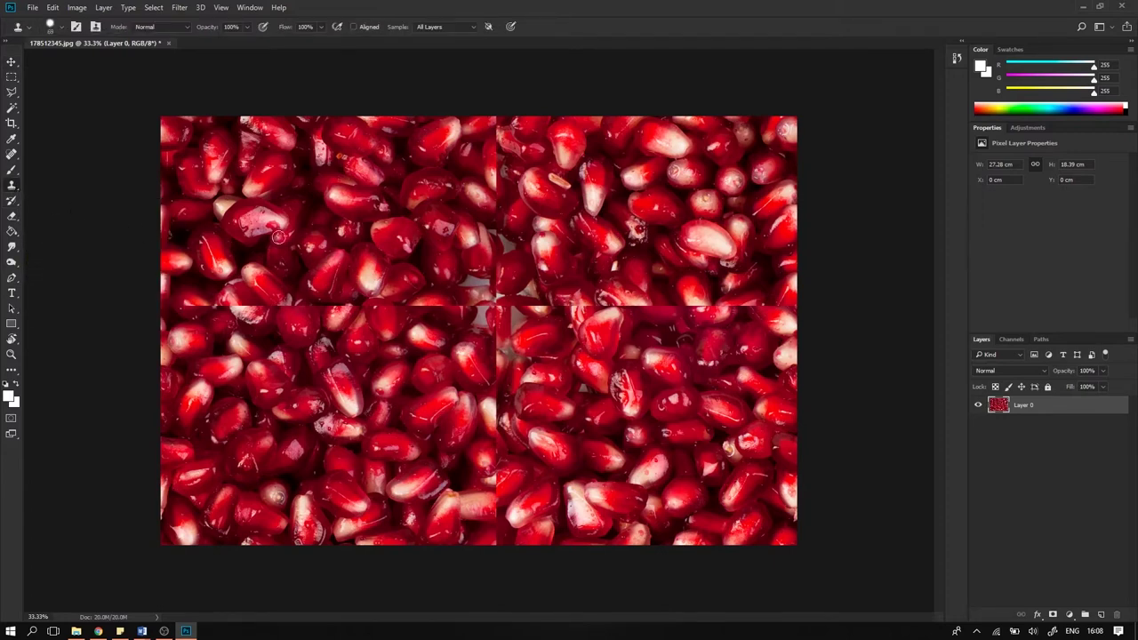
pyautogui.moveTo(282, 222); pyautogui.dragTo(323, 300)
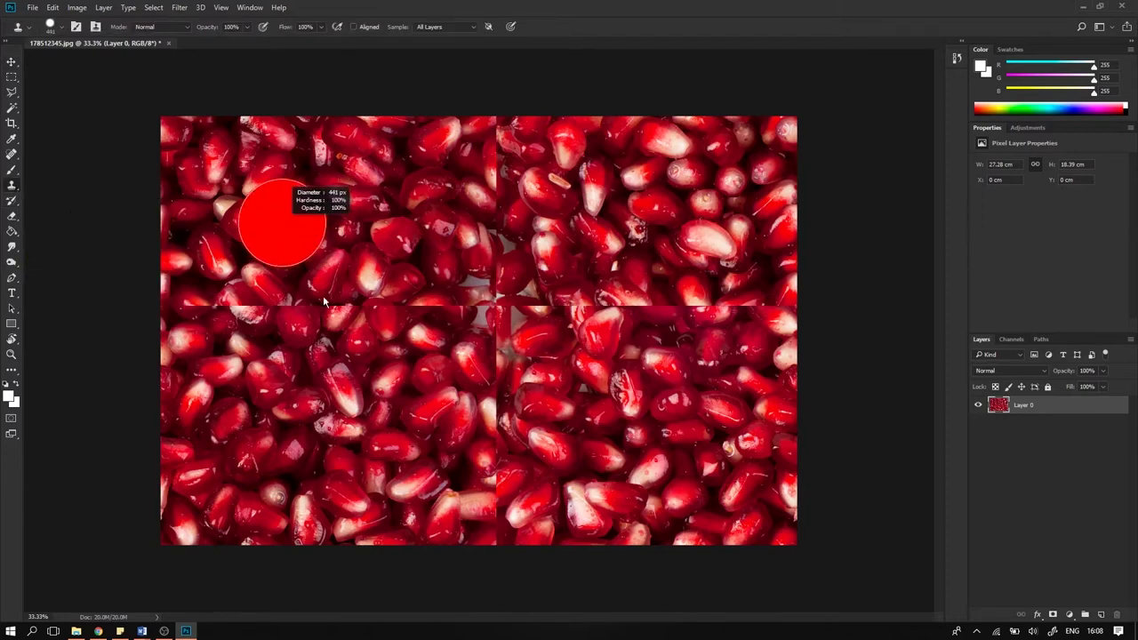
pyautogui.moveTo(317, 199); pyautogui.dragTo(317, 201)
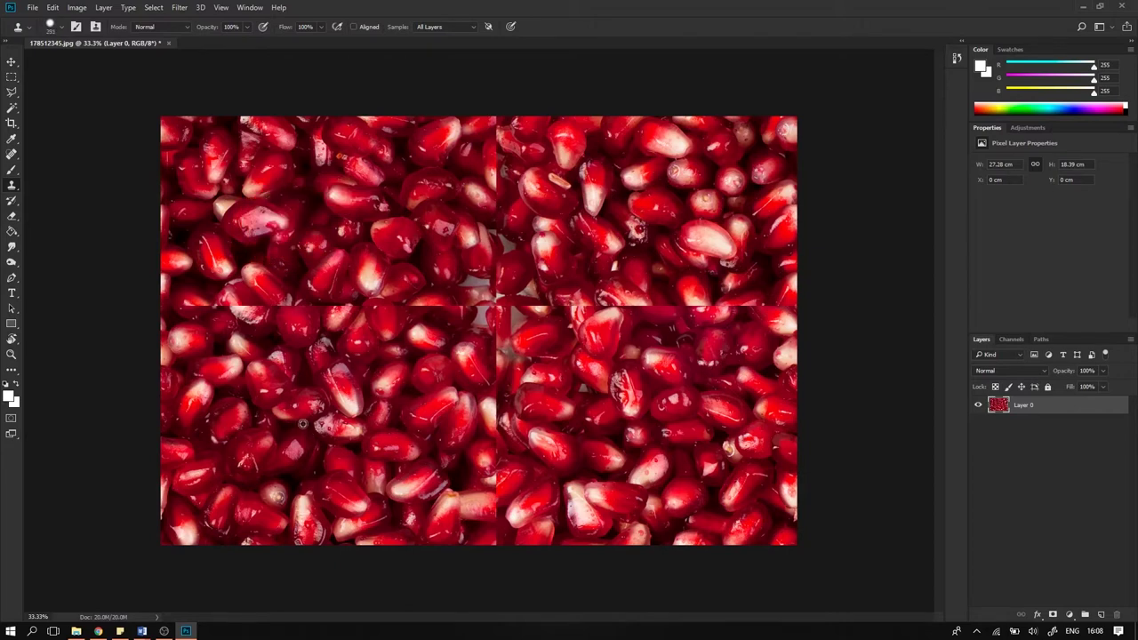
pyautogui.keyDown('alt'); pyautogui.click(341, 423); pyautogui.keyUp('alt')
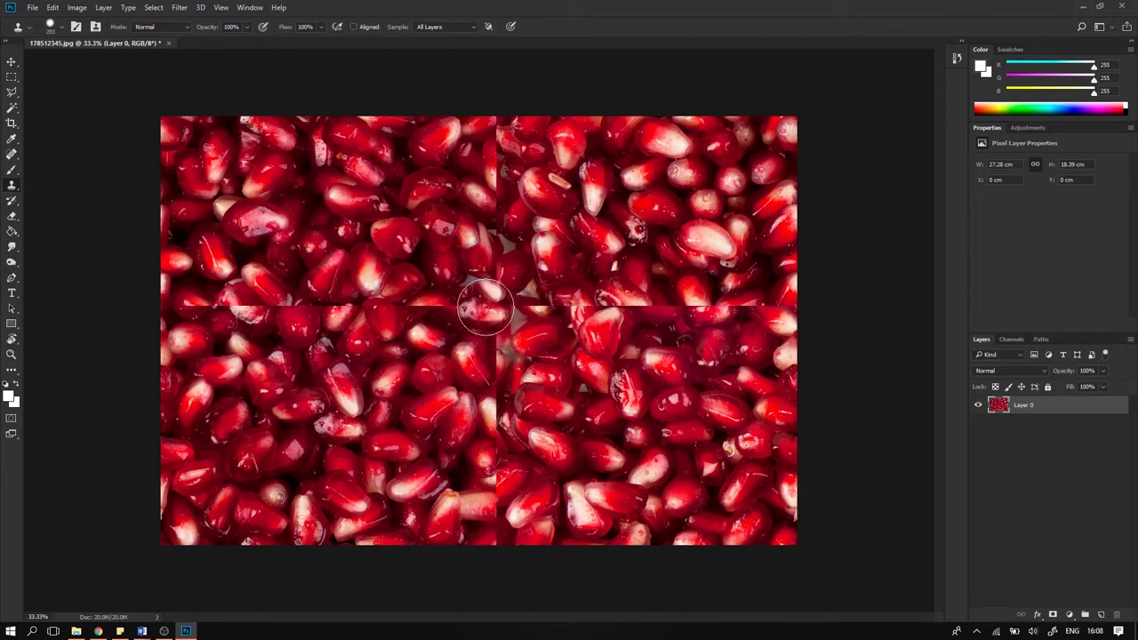
pyautogui.moveTo(488, 308)
pyautogui.mouseDown()
pyautogui.moveTo(394, 317)
pyautogui.moveTo(425, 359)
pyautogui.mouseUp()
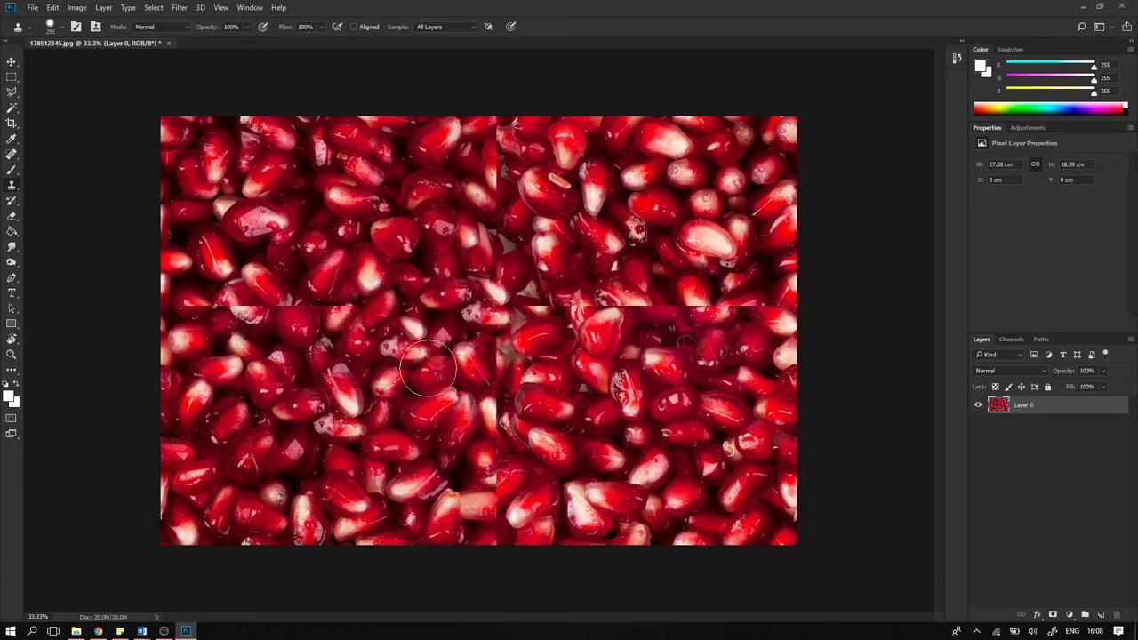
pyautogui.keyDown('alt'); pyautogui.click(387, 427); pyautogui.keyUp('alt')
pyautogui.moveTo(359, 310)
pyautogui.mouseDown()
pyautogui.moveTo(235, 318)
pyautogui.moveTo(325, 309)
pyautogui.moveTo(335, 278)
pyautogui.moveTo(403, 384)
pyautogui.moveTo(371, 354)
pyautogui.moveTo(359, 359)
pyautogui.mouseUp()
pyautogui.moveTo(582, 401)
pyautogui.mouseDown()
pyautogui.moveTo(628, 411)
pyautogui.moveTo(614, 310)
pyautogui.moveTo(661, 394)
pyautogui.mouseUp()
pyautogui.moveTo(511, 331)
pyautogui.mouseDown()
pyautogui.moveTo(498, 322)
pyautogui.moveTo(521, 317)
pyautogui.moveTo(533, 295)
pyautogui.moveTo(569, 311)
pyautogui.moveTo(587, 369)
pyautogui.moveTo(471, 382)
pyautogui.moveTo(544, 408)
pyautogui.moveTo(600, 391)
pyautogui.moveTo(655, 396)
pyautogui.mouseUp()
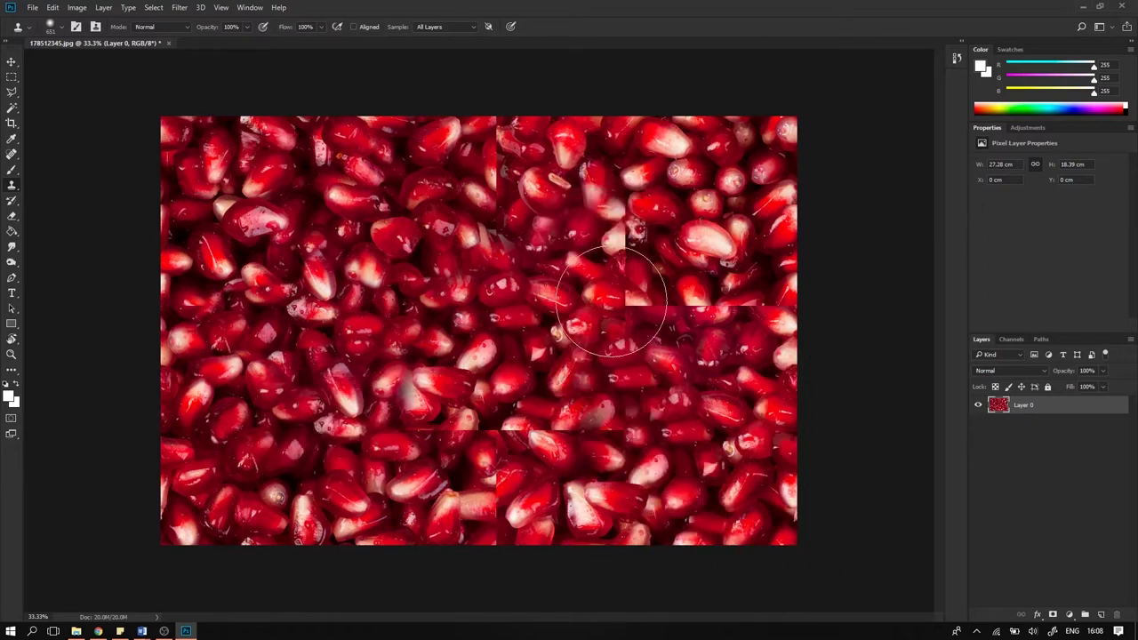
pyautogui.hotkey('ctrl', 'z')
# Step: Clone seeds over the horizontal seam right of centre and the upper vertical seam with a larger, soft Clone Stamp brush
pyautogui.moveTo(627, 412); pyautogui.dragTo(611, 412)
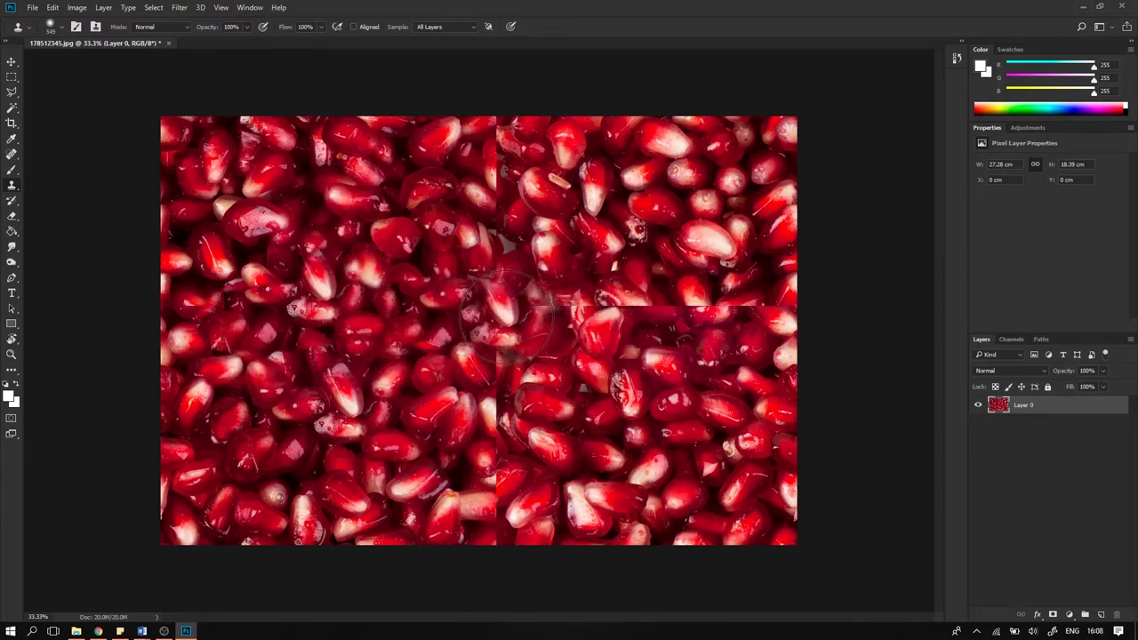
pyautogui.moveTo(527, 331); pyautogui.dragTo(592, 321)
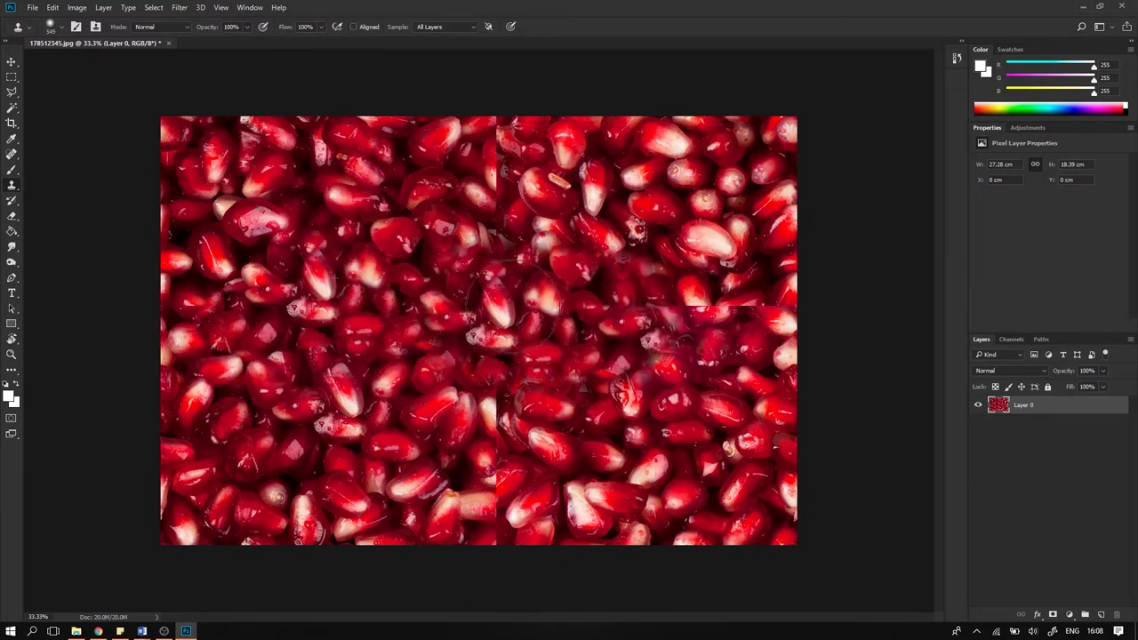
pyautogui.keyDown('alt'); pyautogui.rightClick(345, 418); pyautogui.keyUp('alt')
pyautogui.keyDown('alt'); pyautogui.click(297, 420); pyautogui.keyUp('alt')
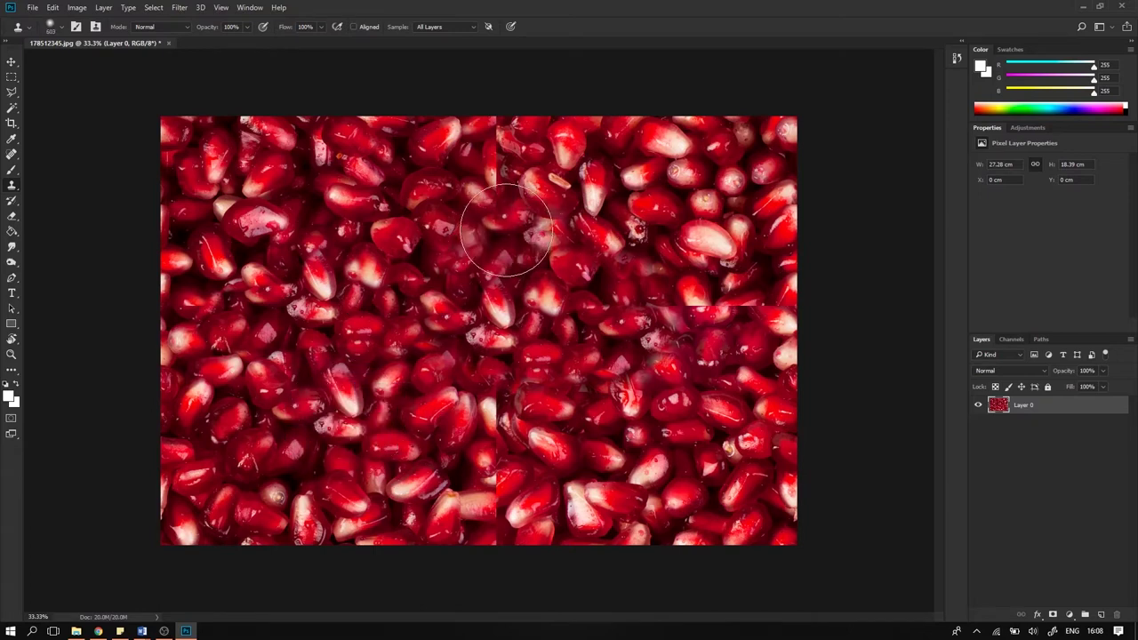
pyautogui.moveTo(506, 222)
pyautogui.mouseDown()
pyautogui.moveTo(495, 229)
pyautogui.moveTo(500, 115)
pyautogui.moveTo(533, 127)
pyautogui.moveTo(462, 140)
pyautogui.mouseUp()
pyautogui.hotkey('ctrl', 'alt', 'z')
pyautogui.hotkey('ctrl', 'alt', 'z')
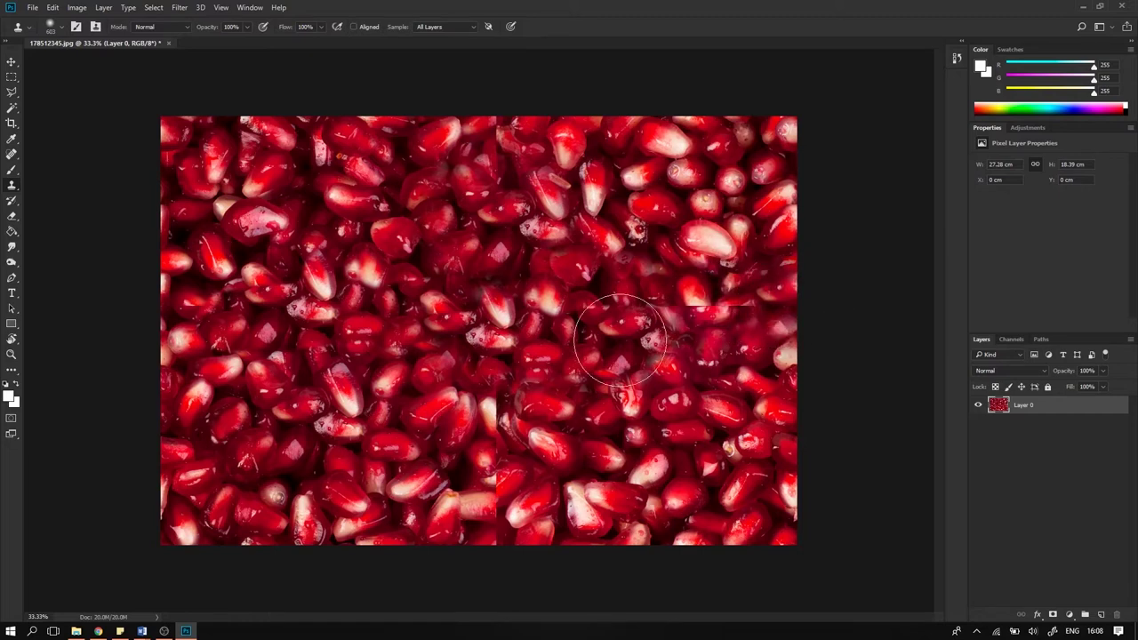
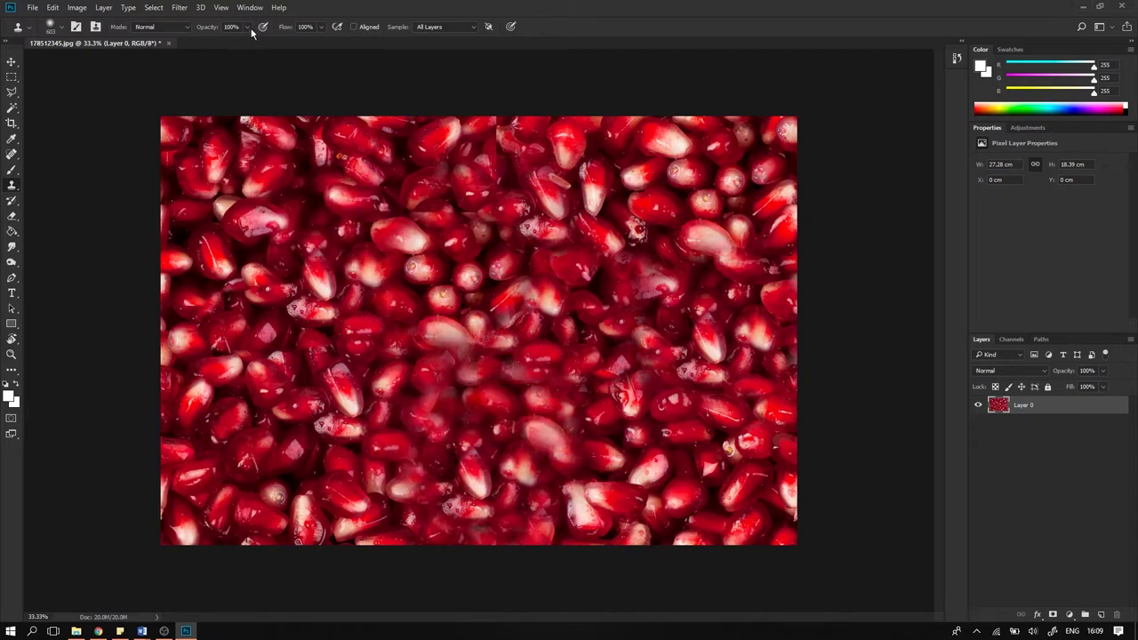
# Step: Offset the retouched image again by +1808 px horizontally and +369 px vertically with Wrap Around
pyautogui.click(180, 8)
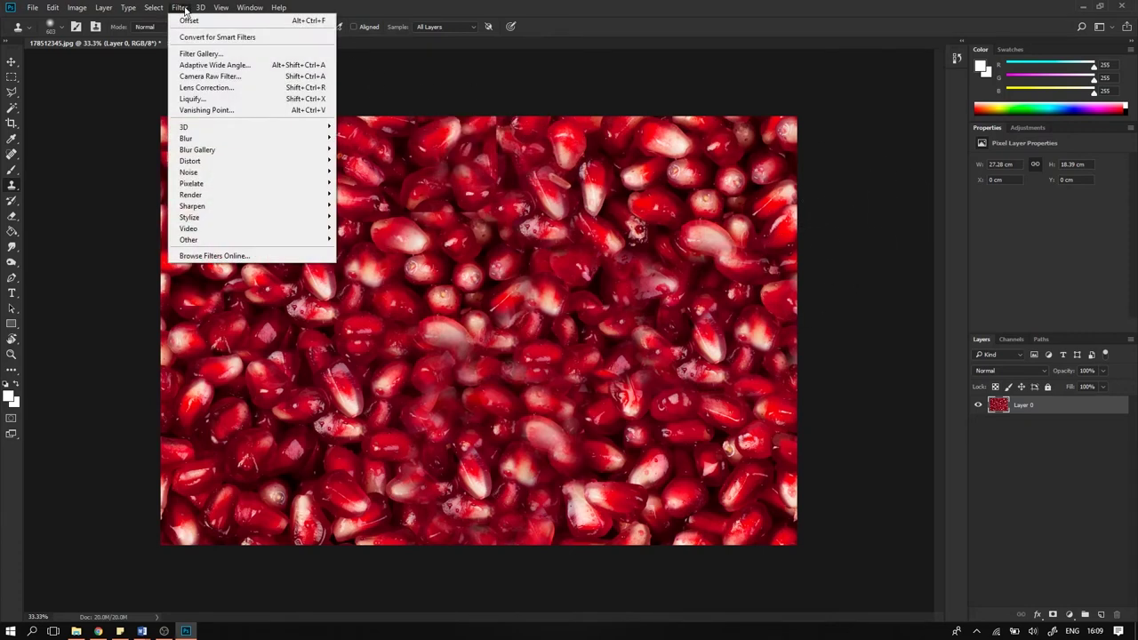
pyautogui.moveTo(210, 240)
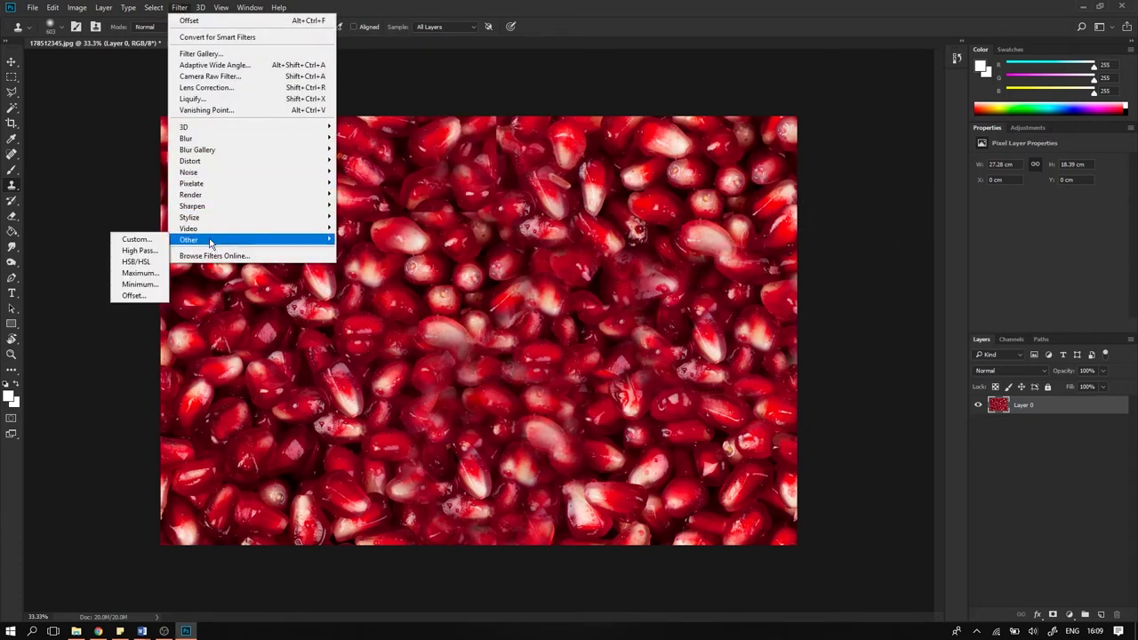
pyautogui.click(135, 296)
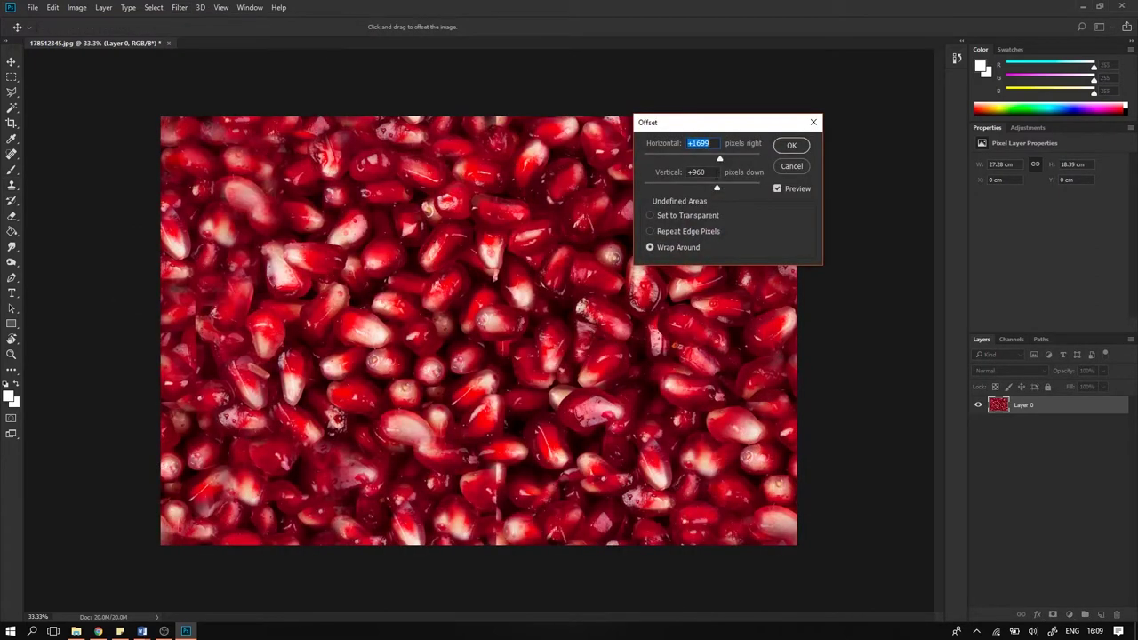
pyautogui.moveTo(720, 159); pyautogui.dragTo(707, 186)
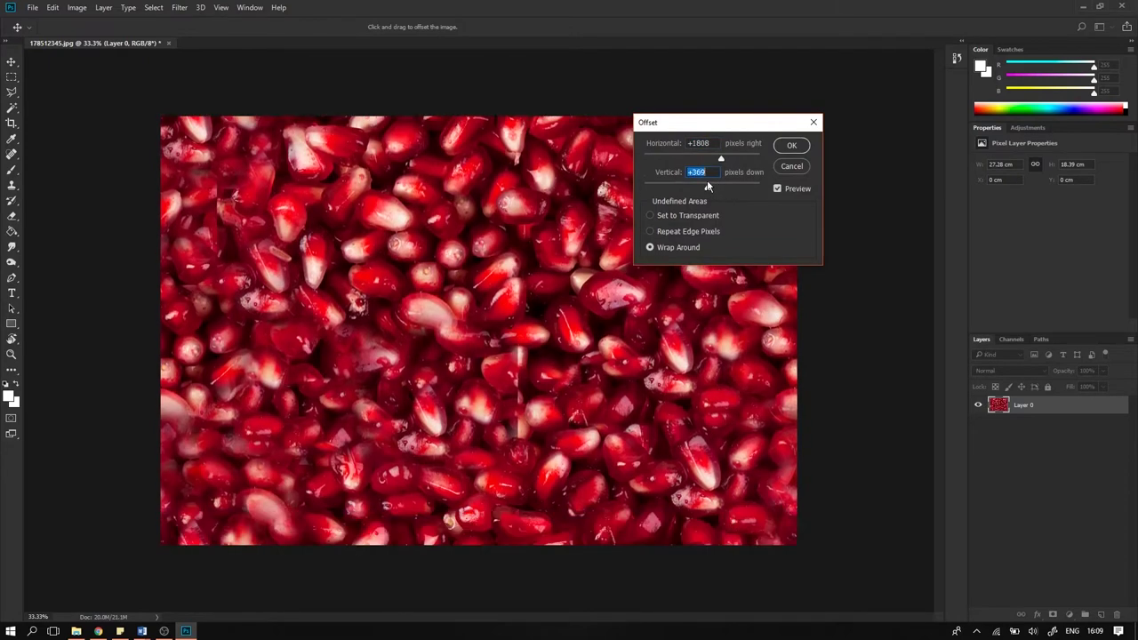
pyautogui.click(787, 146)
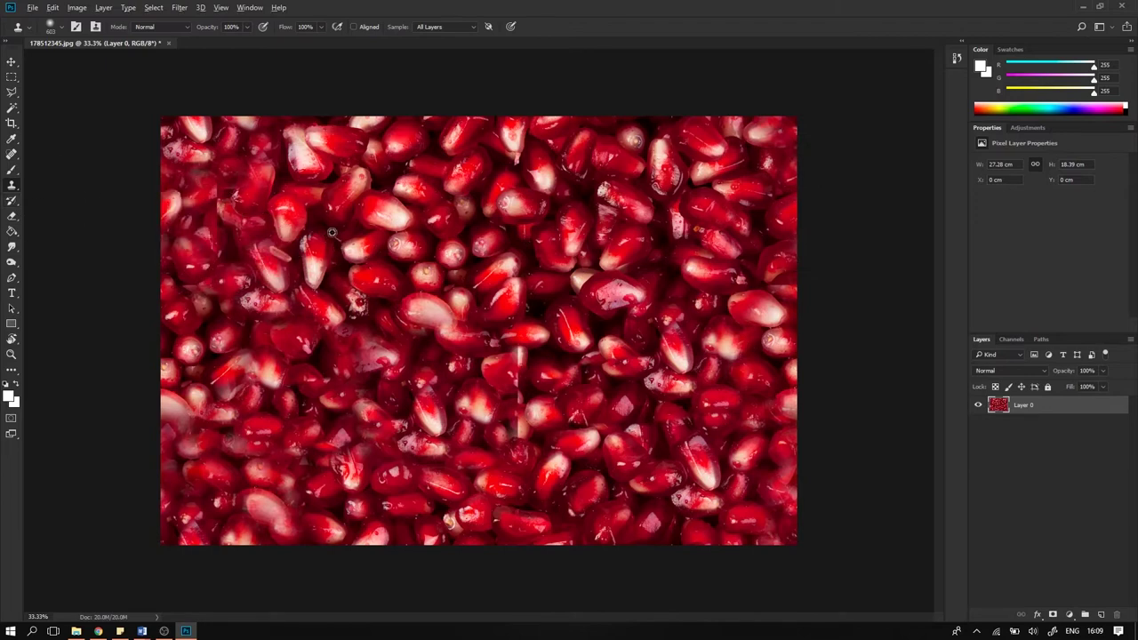
# Step: Clone seeds over the remaining vertical seam at the image centre and undo the extra stroke beside it
pyautogui.keyDown('alt'); pyautogui.click(335, 230); pyautogui.keyUp('alt')
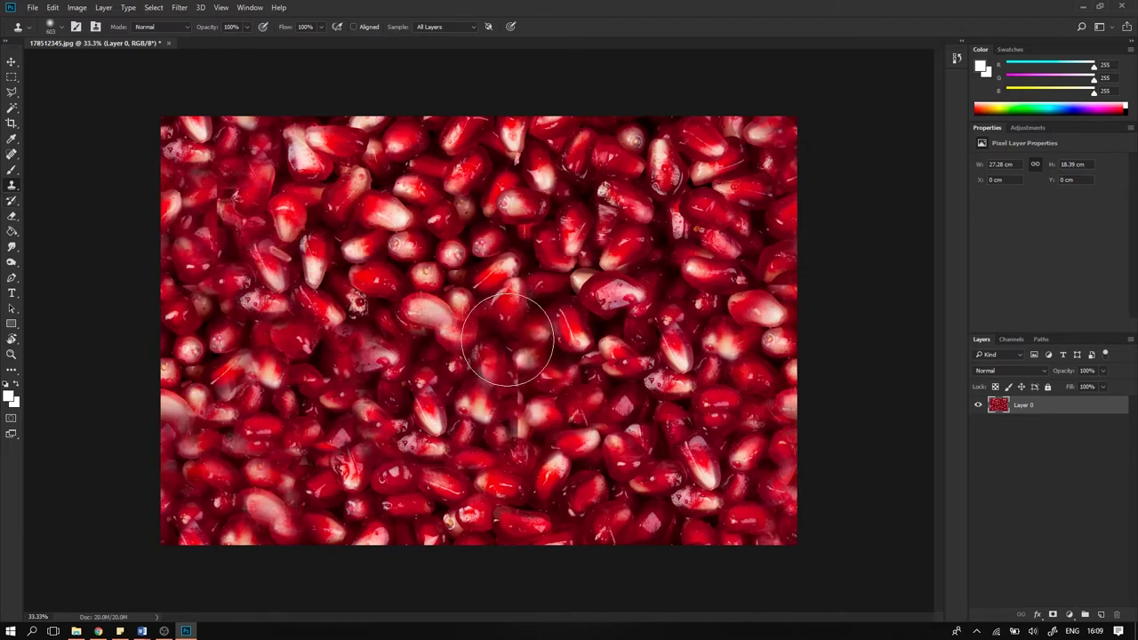
pyautogui.moveTo(510, 344)
pyautogui.mouseDown()
pyautogui.moveTo(458, 404)
pyautogui.moveTo(487, 396)
pyautogui.moveTo(498, 326)
pyautogui.mouseUp()
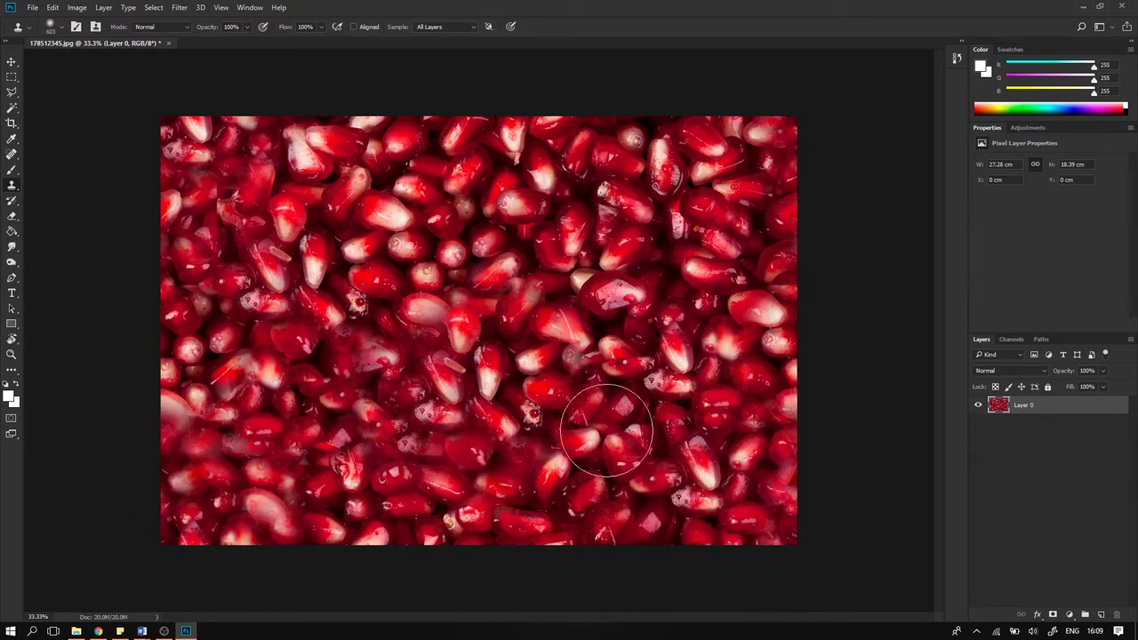
pyautogui.moveTo(607, 432)
pyautogui.mouseDown()
pyautogui.moveTo(594, 439)
pyautogui.moveTo(643, 430)
pyautogui.mouseUp()
pyautogui.hotkey('ctrl', 'z')
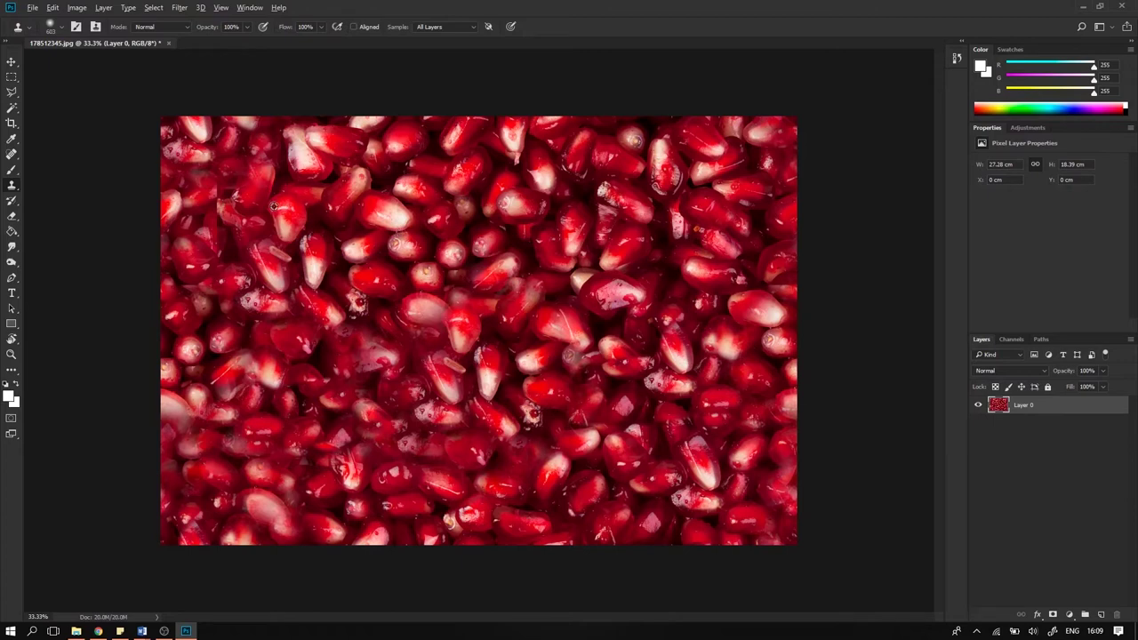
# Step: Clone seeds over the leftover seam in the image's upper-left area and over the lower-right area, and undo the extra stroke
pyautogui.keyDown('alt'); pyautogui.click(223, 201); pyautogui.keyUp('alt')
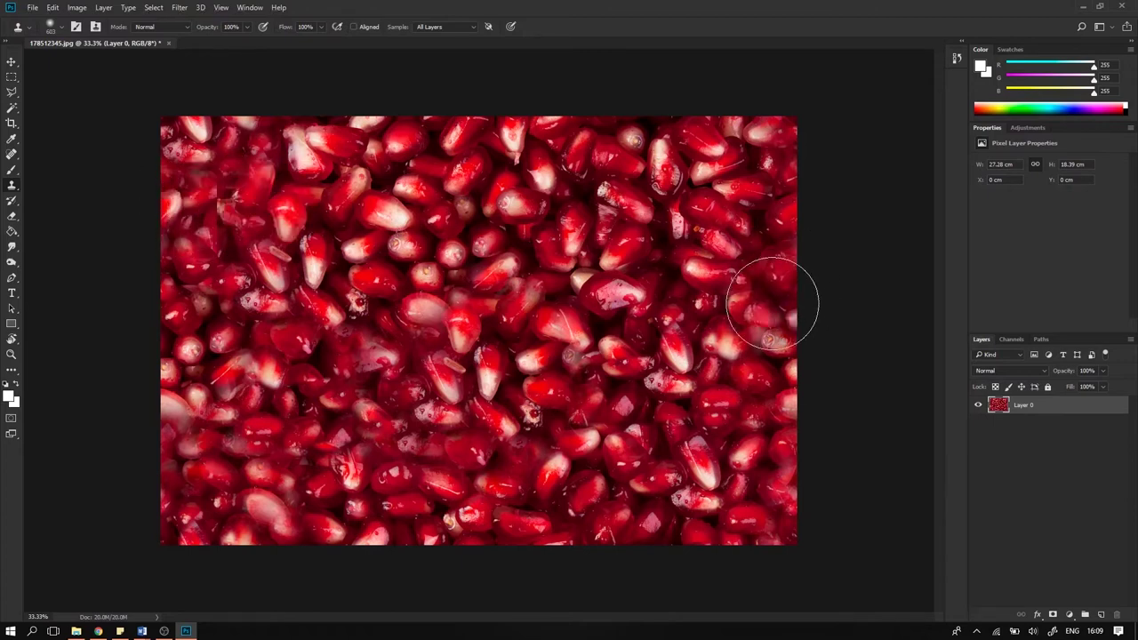
pyautogui.keyDown('alt'); pyautogui.click(710, 233); pyautogui.keyUp('alt')
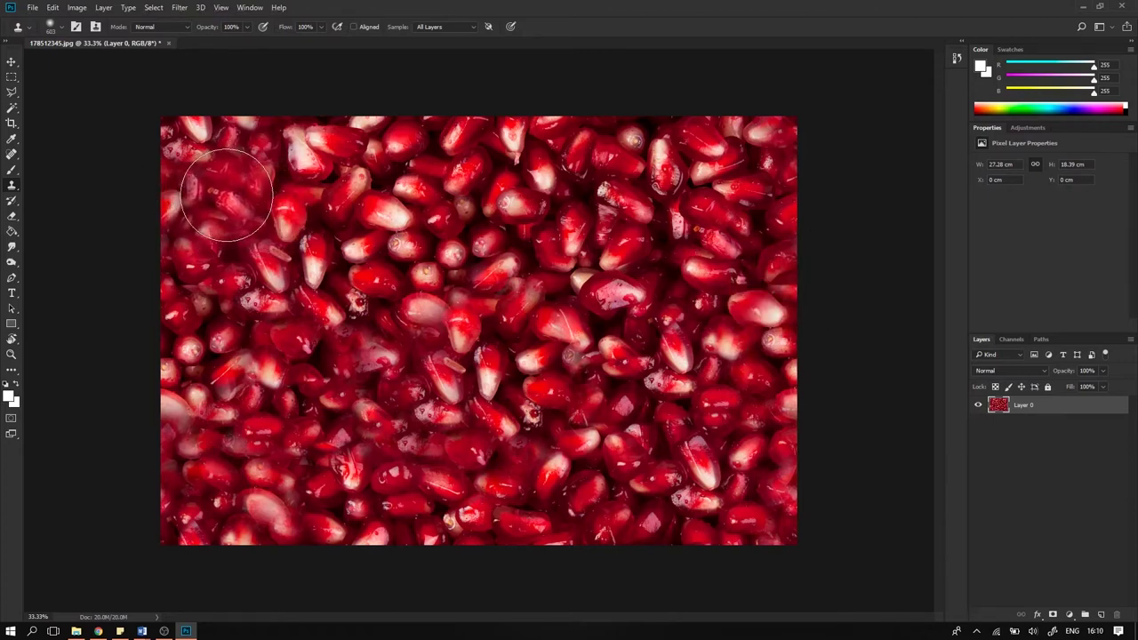
pyautogui.moveTo(224, 195); pyautogui.dragTo(265, 252)
pyautogui.click(366, 391)
pyautogui.hotkey('ctrl', 'z')
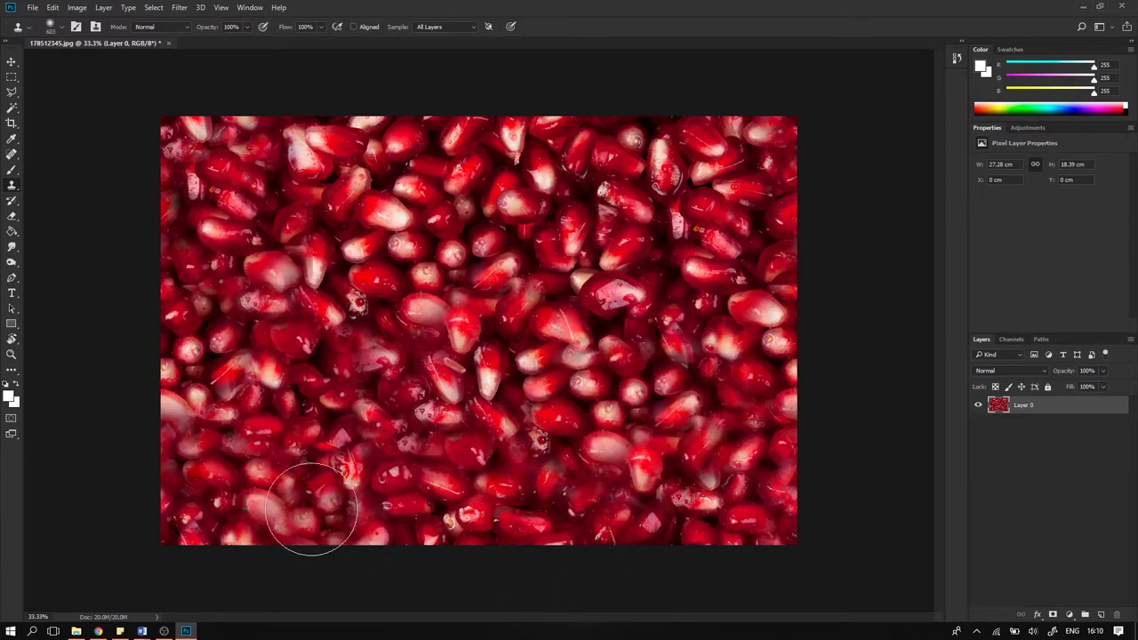
# Step: Offset the image by +1808 px horizontally and +148 px vertically with Wrap Around to check for remaining seams
pyautogui.scroll(-2, 401, 401)
pyautogui.scroll(5, 401, 401)
pyautogui.scroll(1, 401, 401)
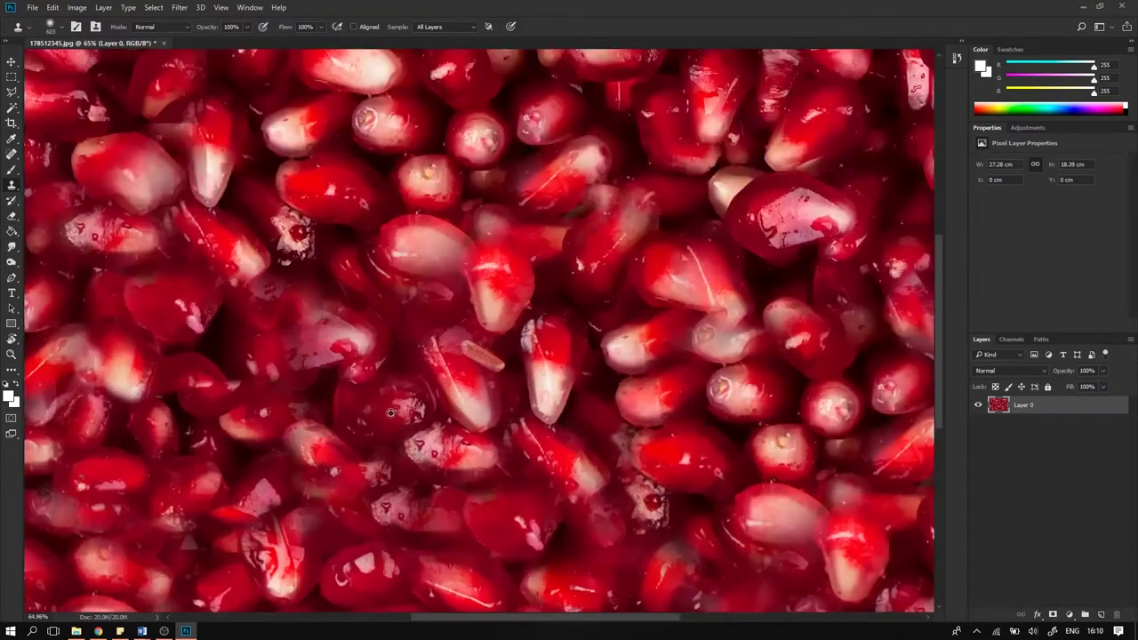
pyautogui.scroll(-4, 412, 319)
pyautogui.scroll(1, 400, 276)
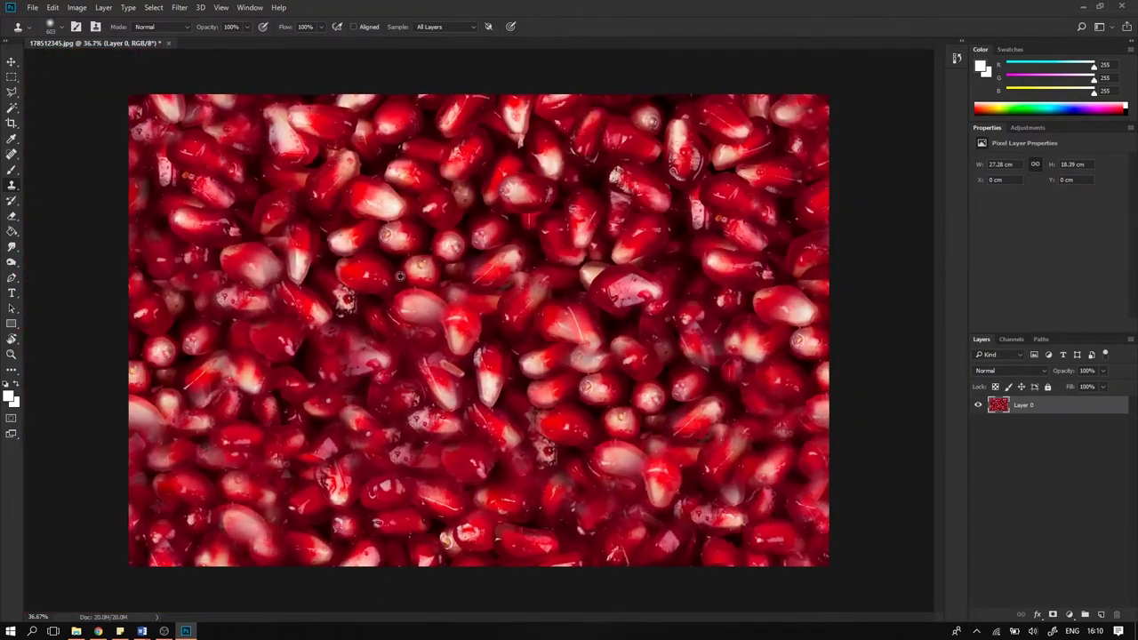
pyautogui.click(181, 9)
pyautogui.moveTo(218, 241)
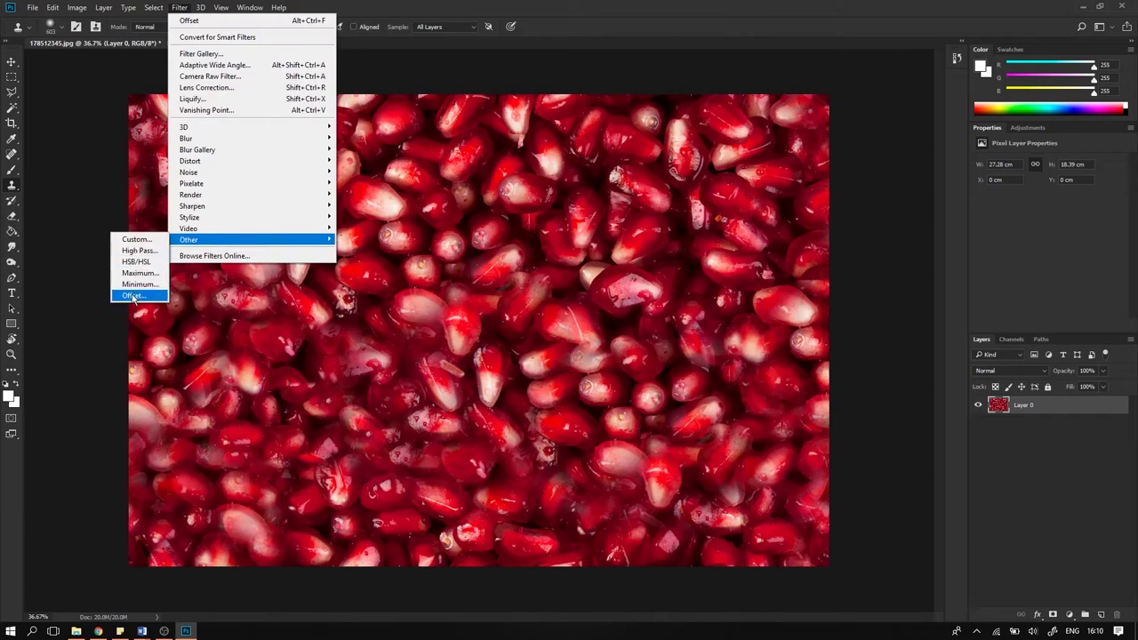
pyautogui.click(131, 296)
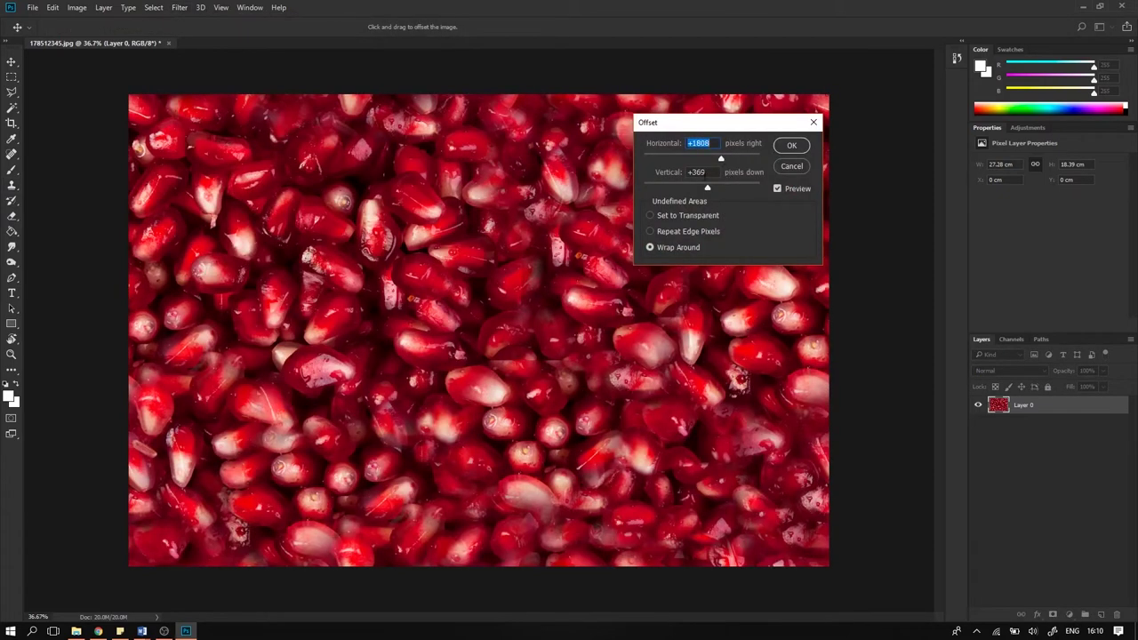
pyautogui.moveTo(718, 187); pyautogui.dragTo(703, 189)
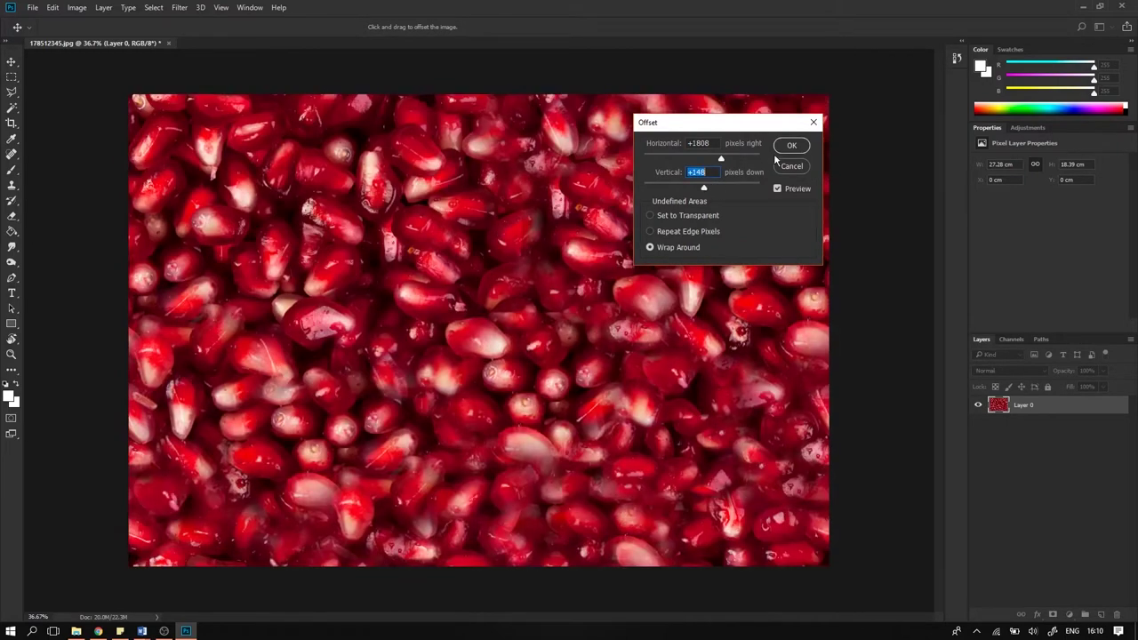
pyautogui.click(791, 147)
pyautogui.press('s')
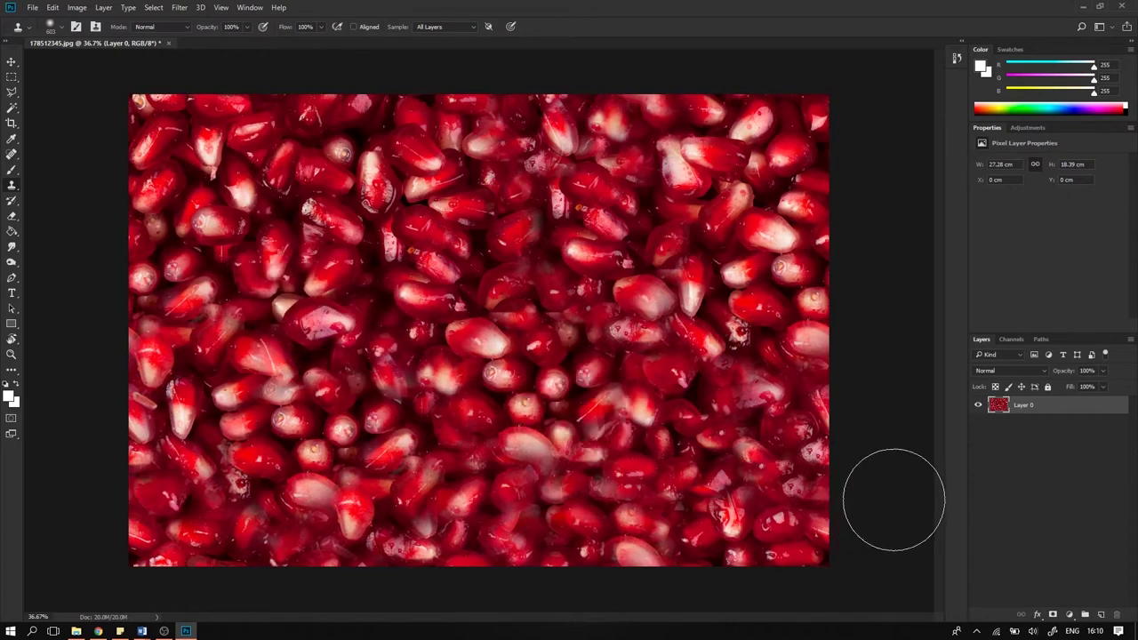
pyautogui.hotkey('ctrl', '-')
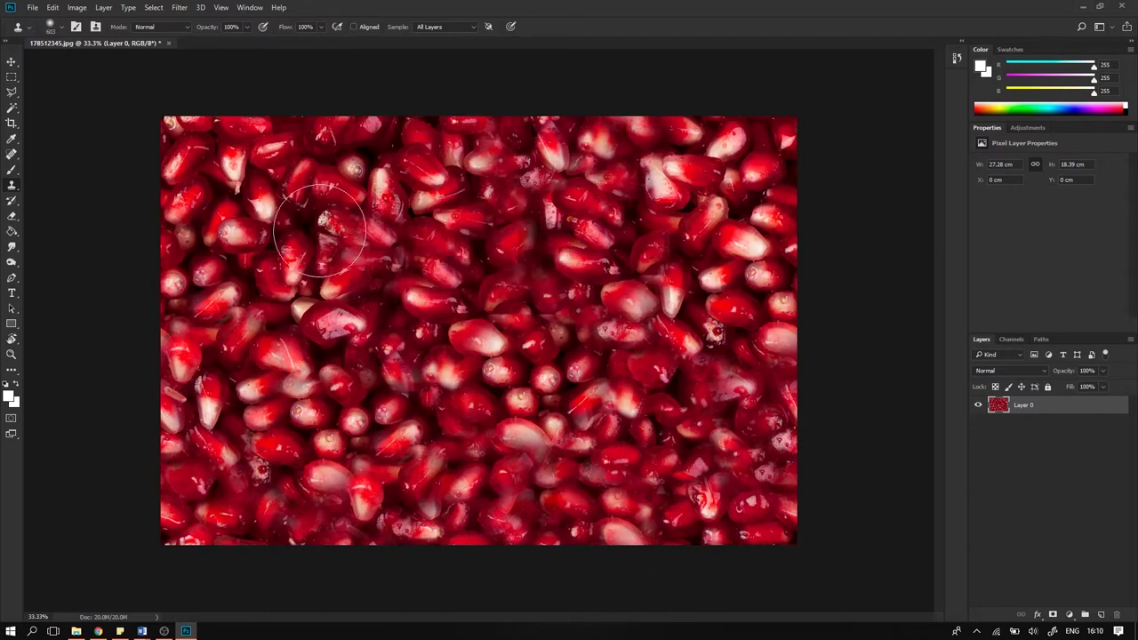
# Step: Try cropping the image to a full-height square selection of its left part, and undo the crop and deselect
pyautogui.click(11, 78)
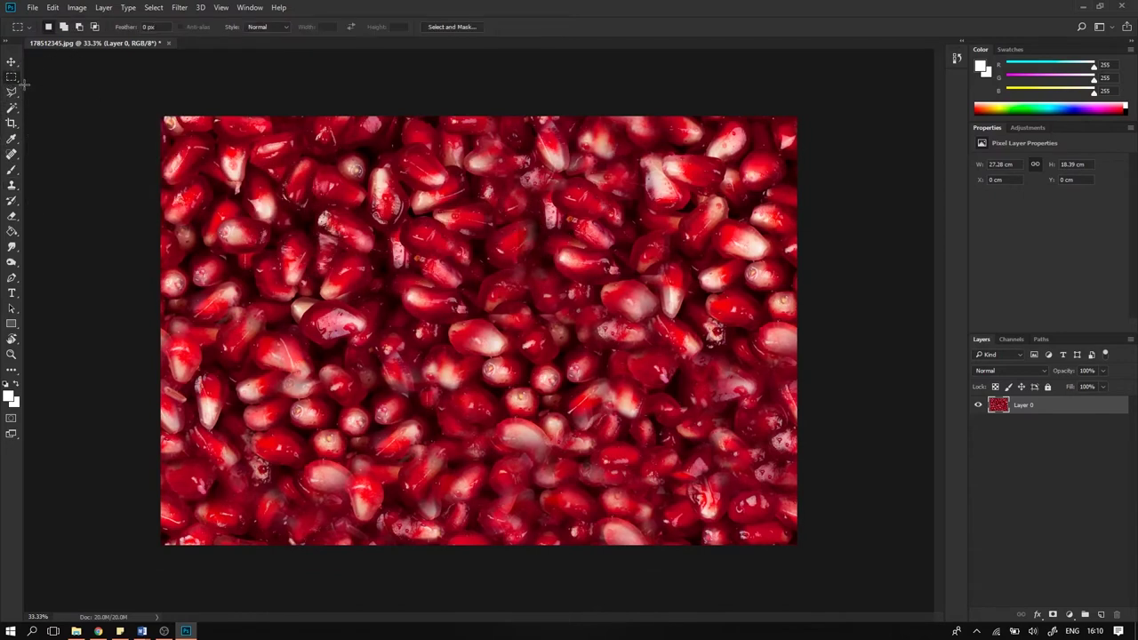
pyautogui.moveTo(140, 105); pyautogui.dragTo(591, 591)
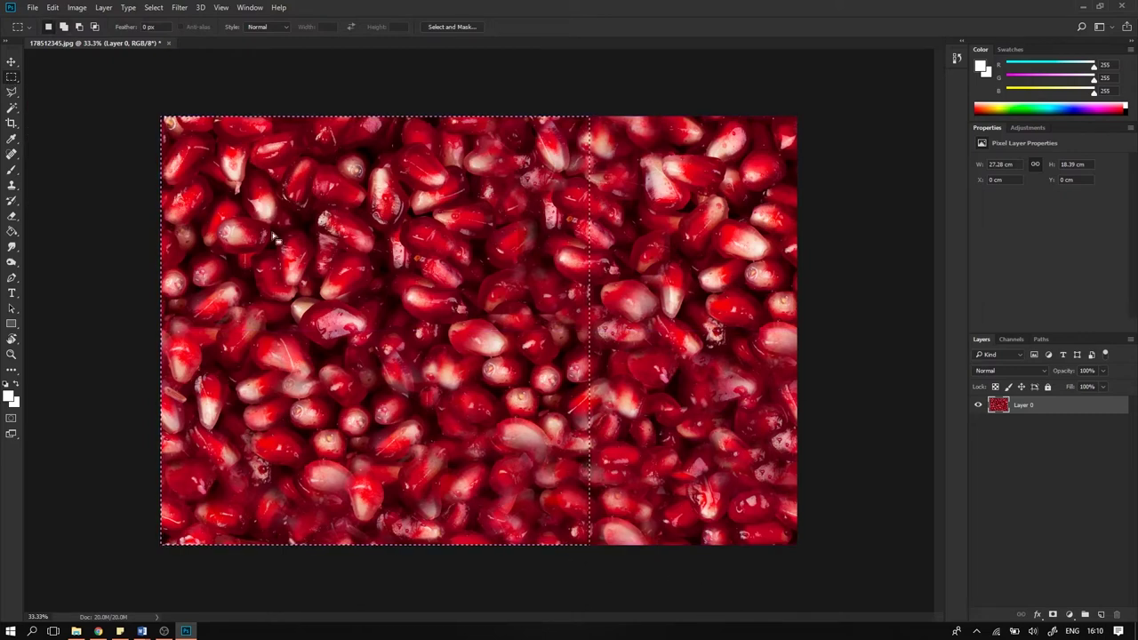
pyautogui.click(77, 7)
pyautogui.click(125, 128)
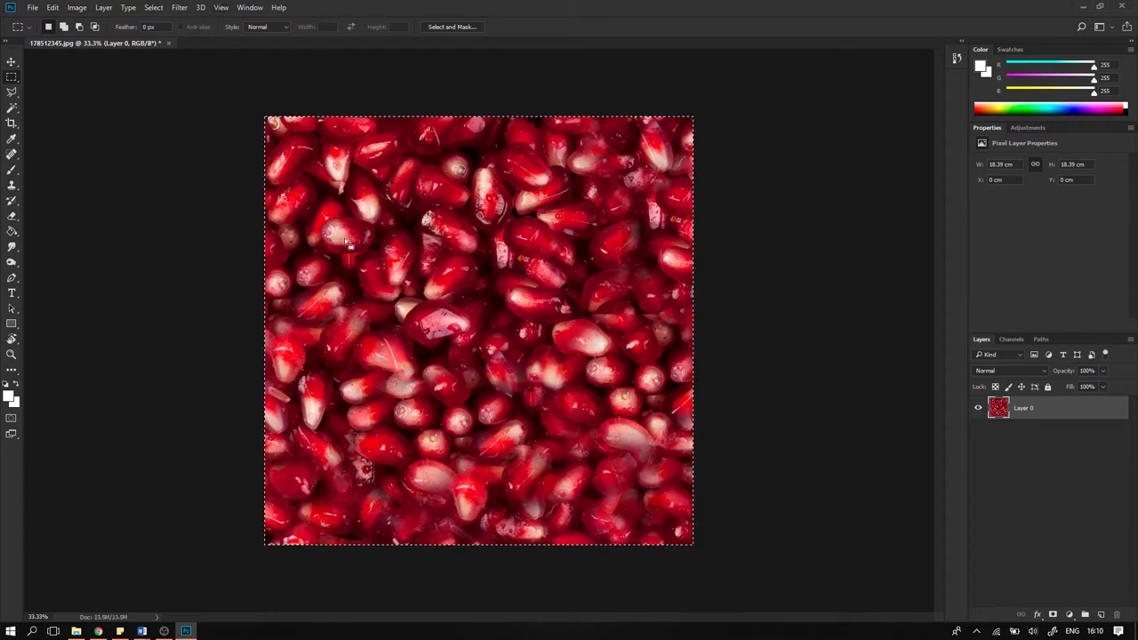
pyautogui.hotkey('ctrl', 'z')
pyautogui.hotkey('ctrl', 'd')
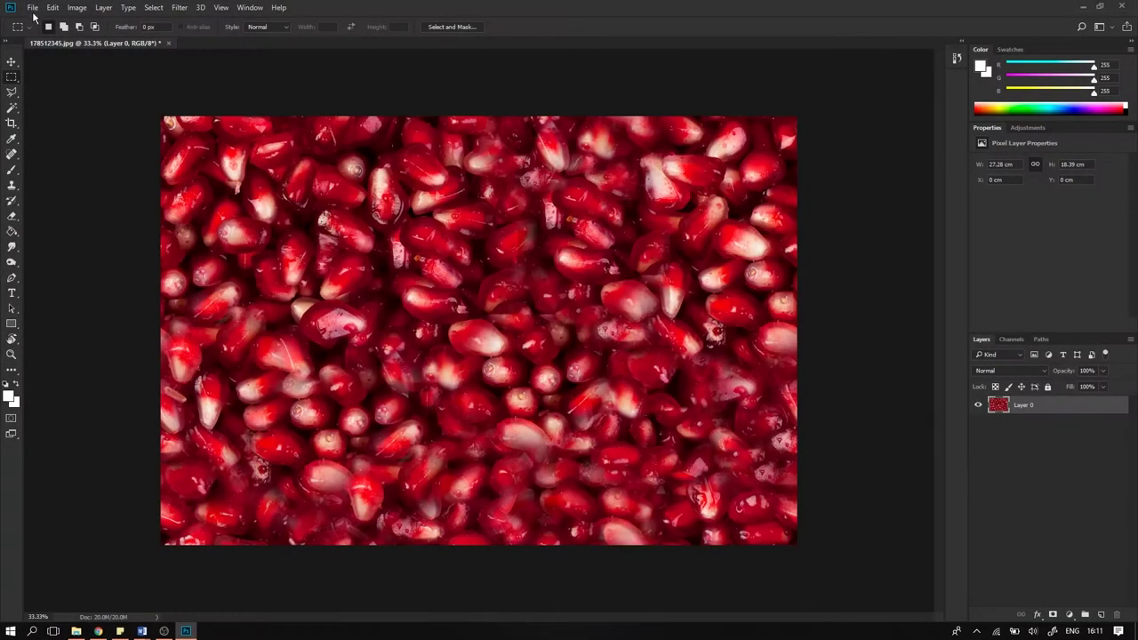
# Step: Save a copy of the seamless texture to the Desktop as a PNG named Seeds DIF
pyautogui.click(33, 8)
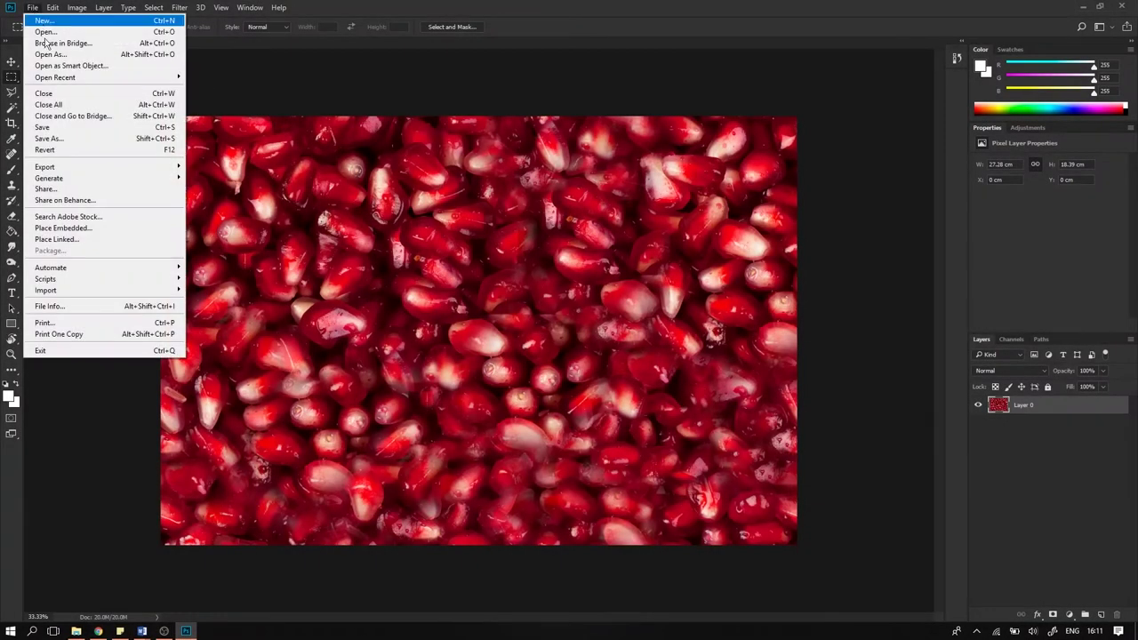
pyautogui.click(85, 141)
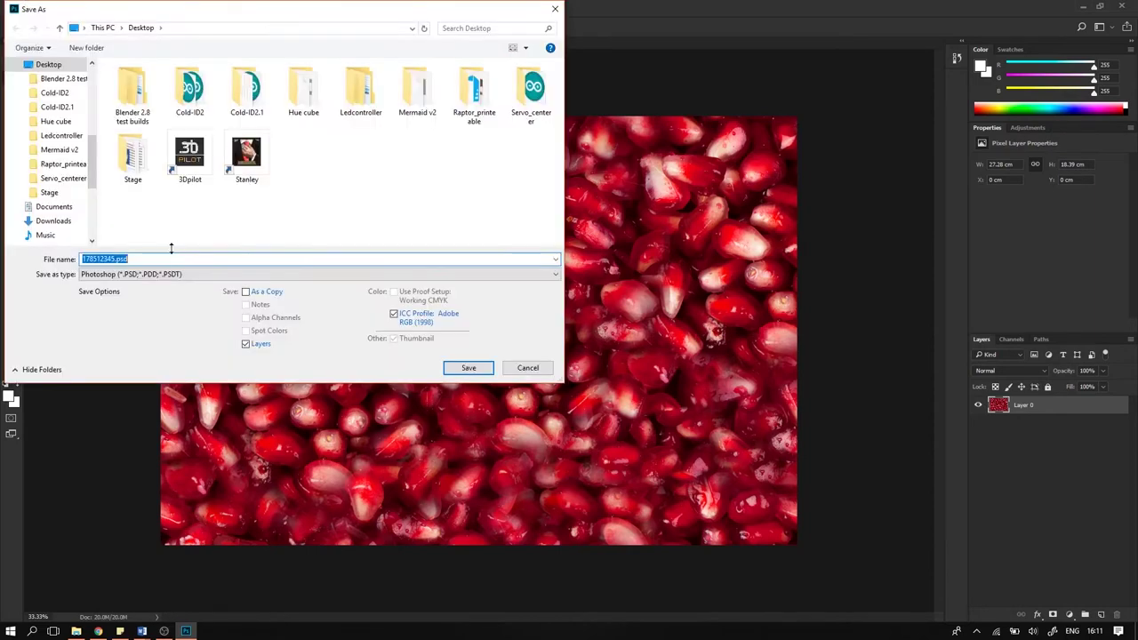
pyautogui.click(169, 274)
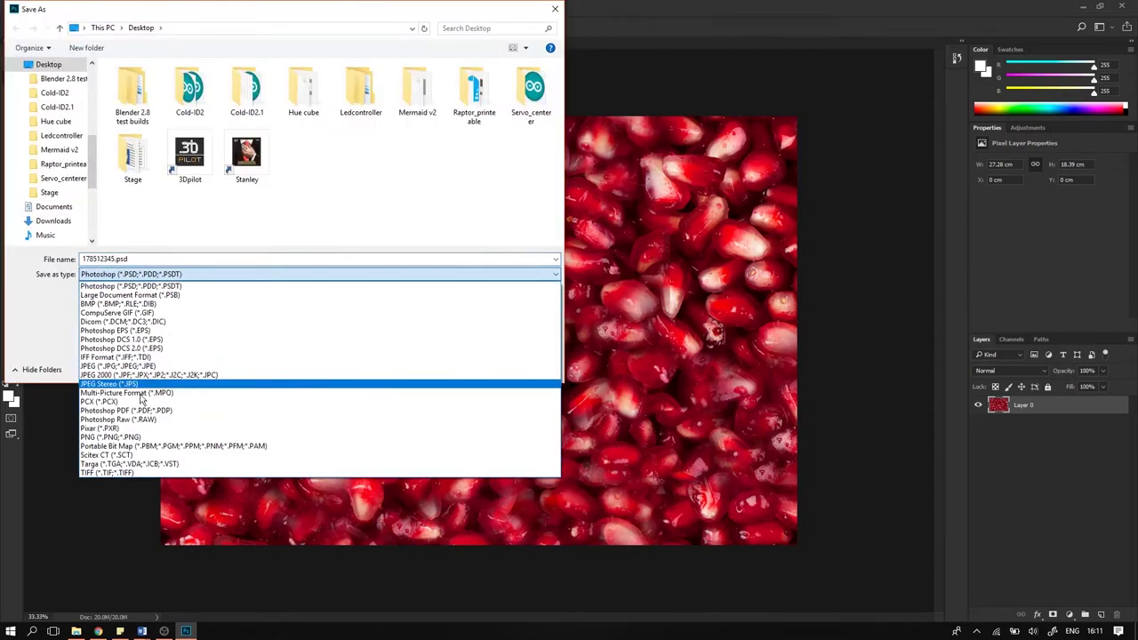
pyautogui.click(167, 438)
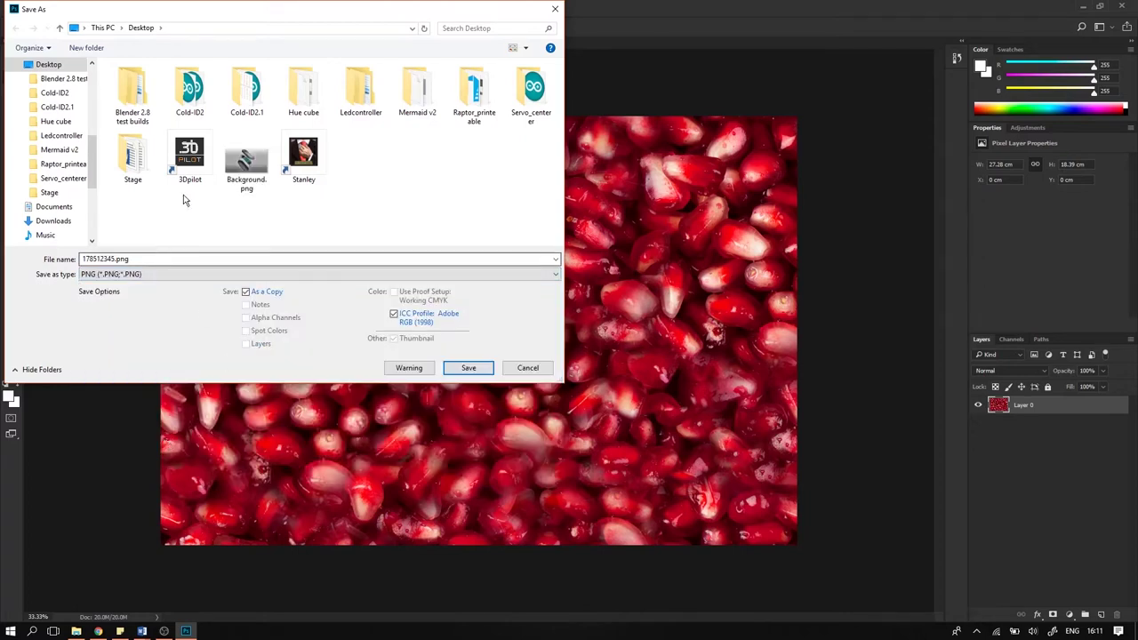
pyautogui.doubleClick(192, 258)
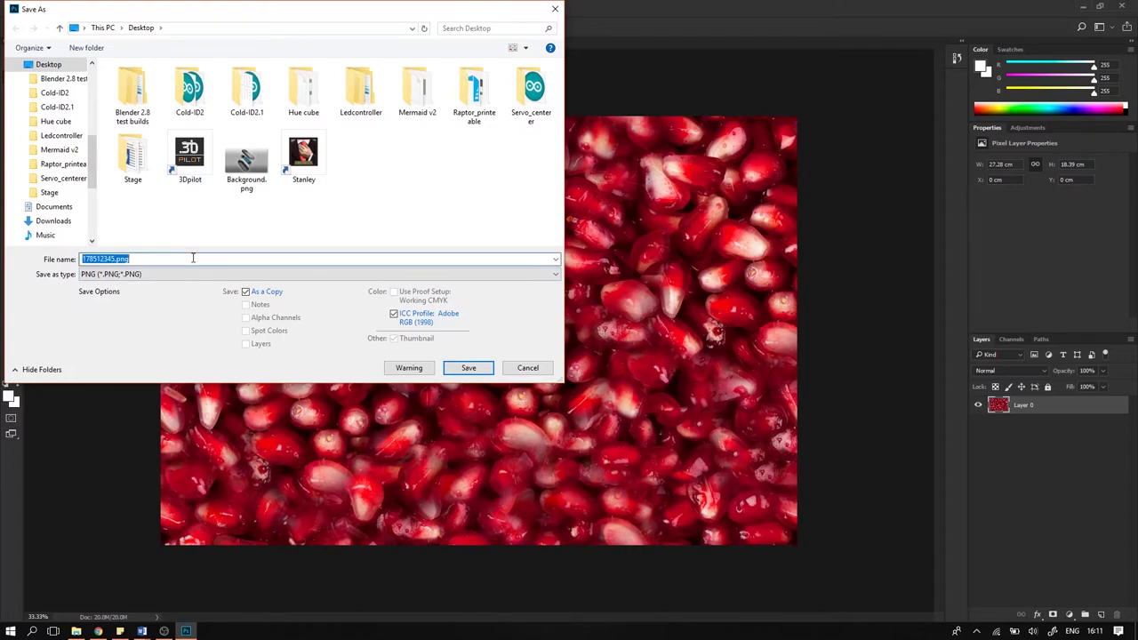
pyautogui.write('Sec')
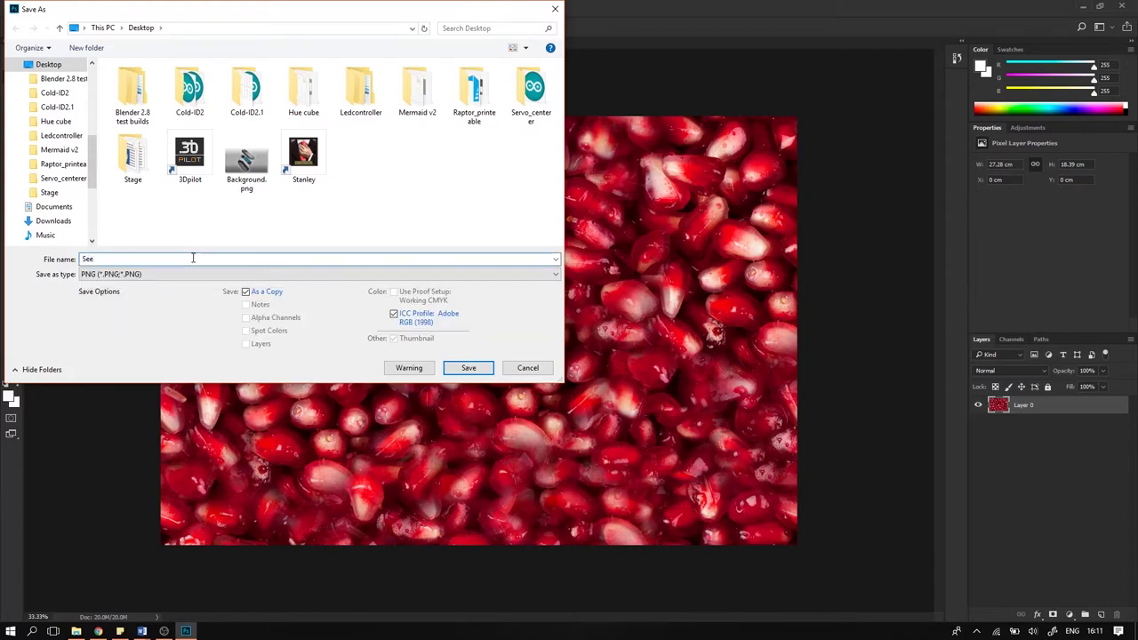
pyautogui.write('ds DIF')
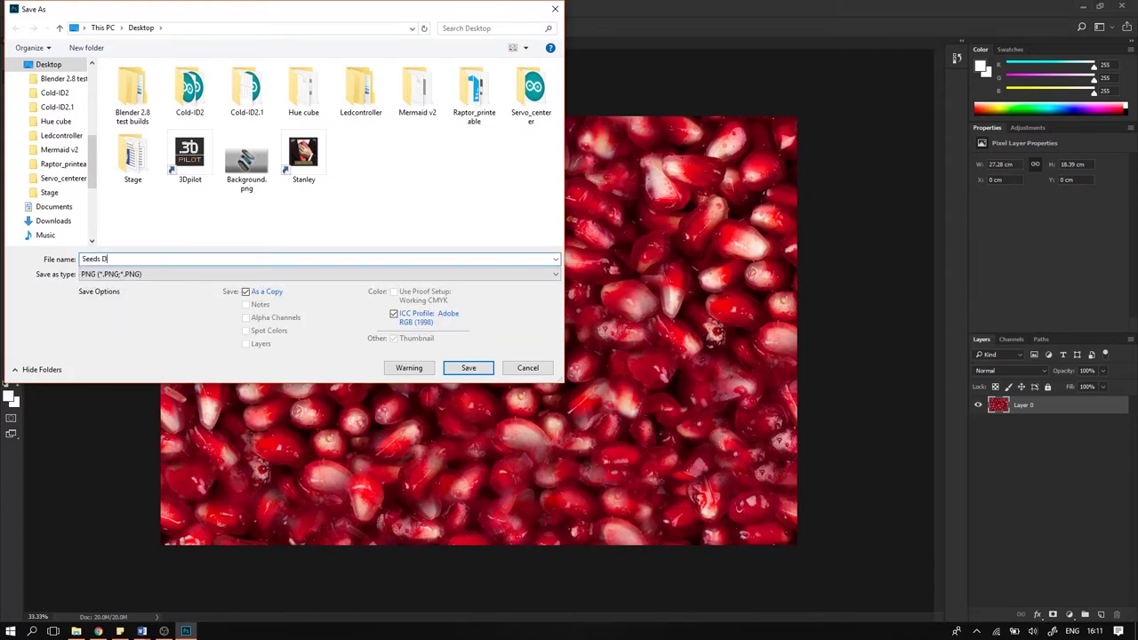
pyautogui.click(463, 367)
pyautogui.click(638, 204)
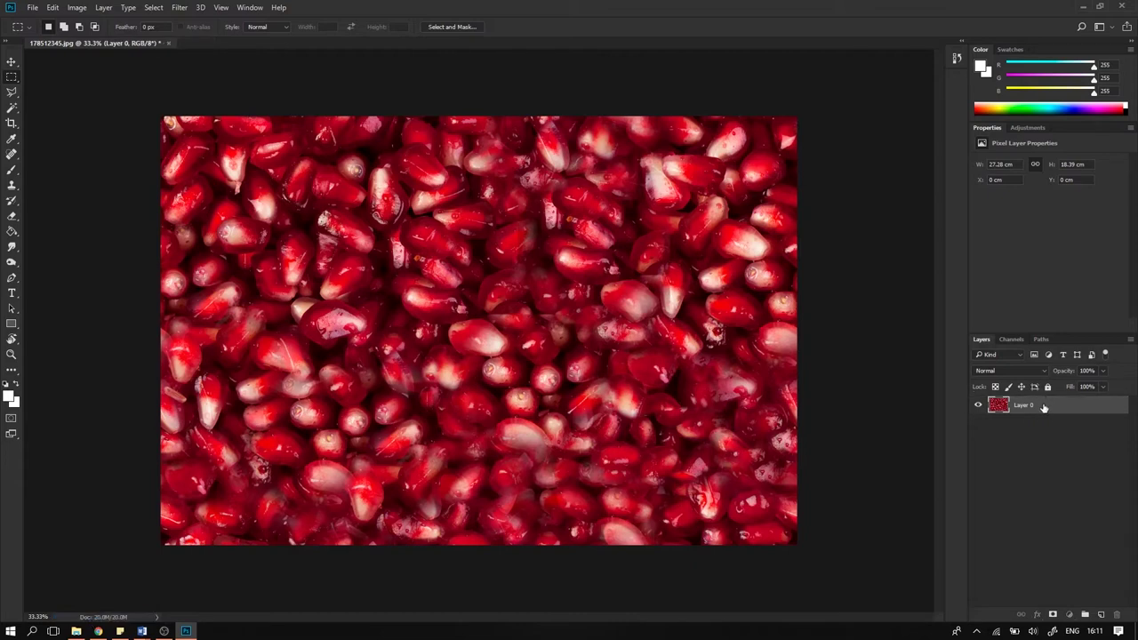
# Step: Duplicate Layer 0 beneath itself and turn the original layer into a normal map with a blur of 3.0
pyautogui.moveTo(1045, 407); pyautogui.dragTo(1045, 414)
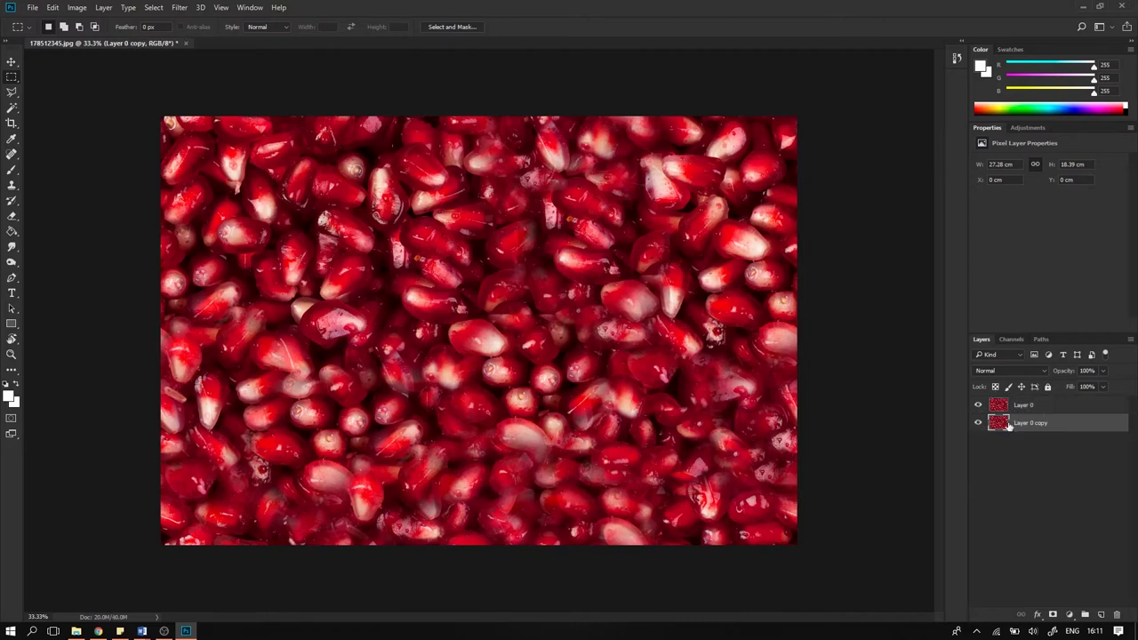
pyautogui.click(1020, 412)
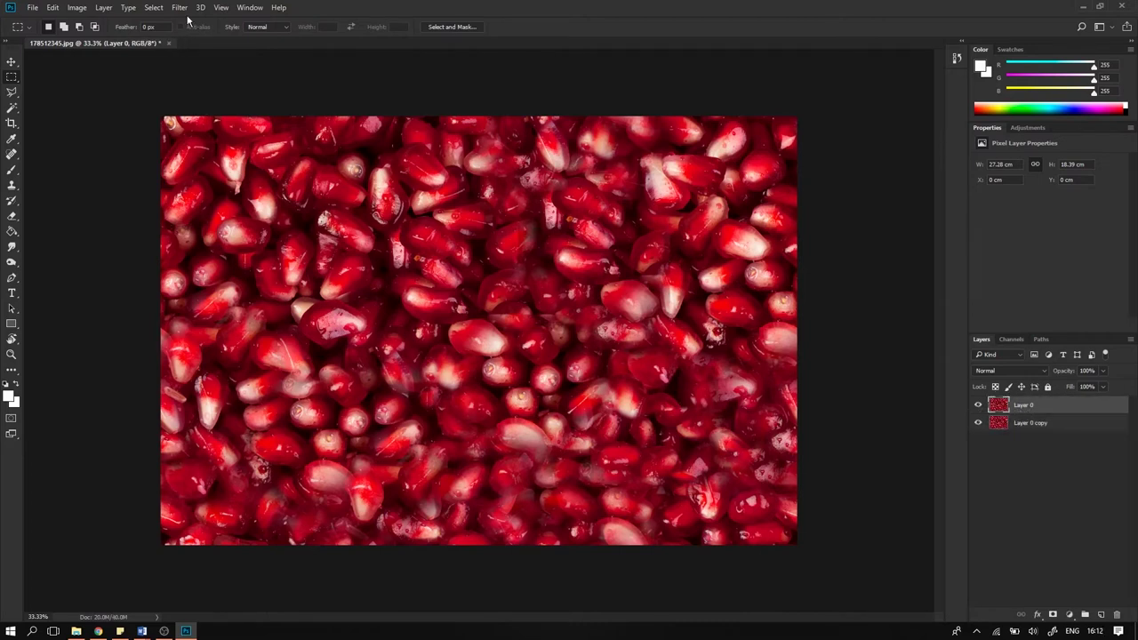
pyautogui.click(182, 8)
pyautogui.moveTo(195, 131)
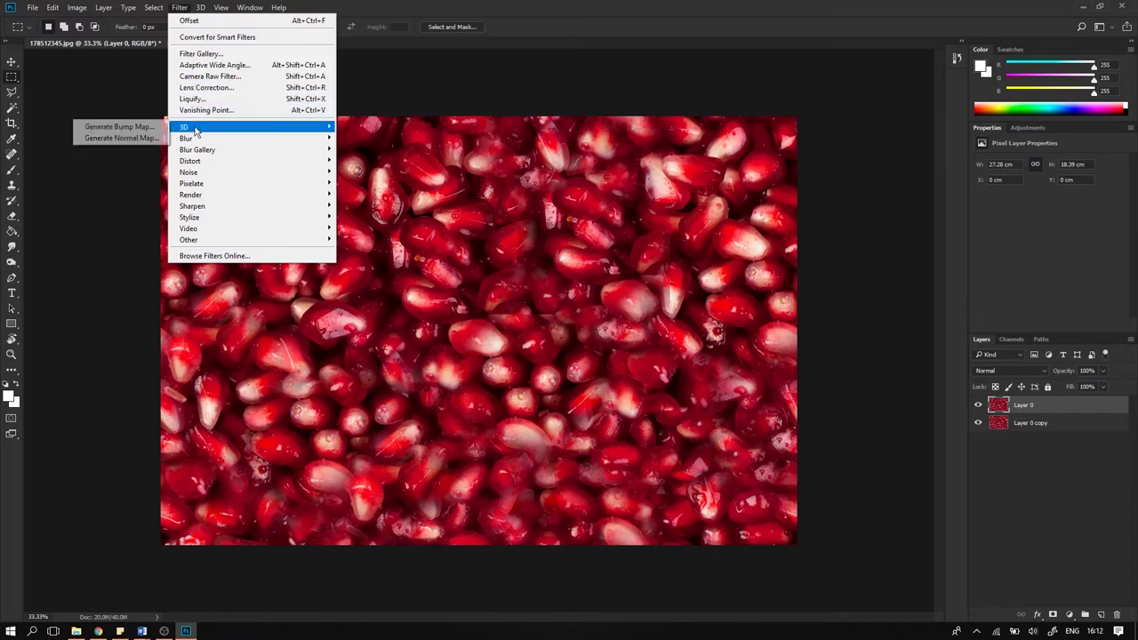
pyautogui.click(132, 140)
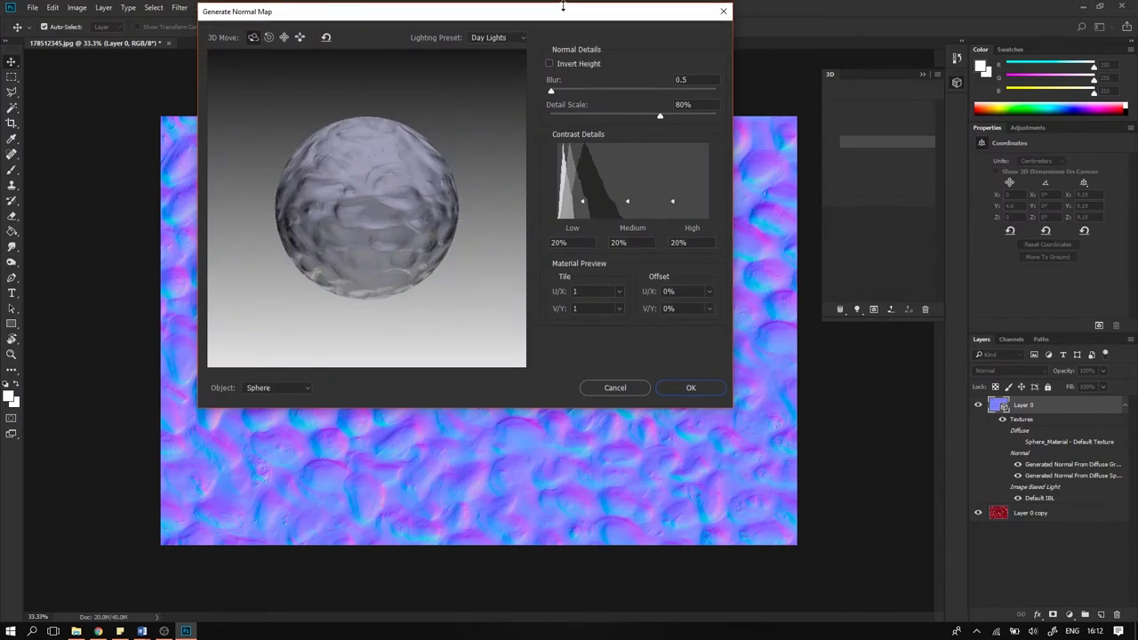
pyautogui.moveTo(358, 147); pyautogui.dragTo(373, 205)
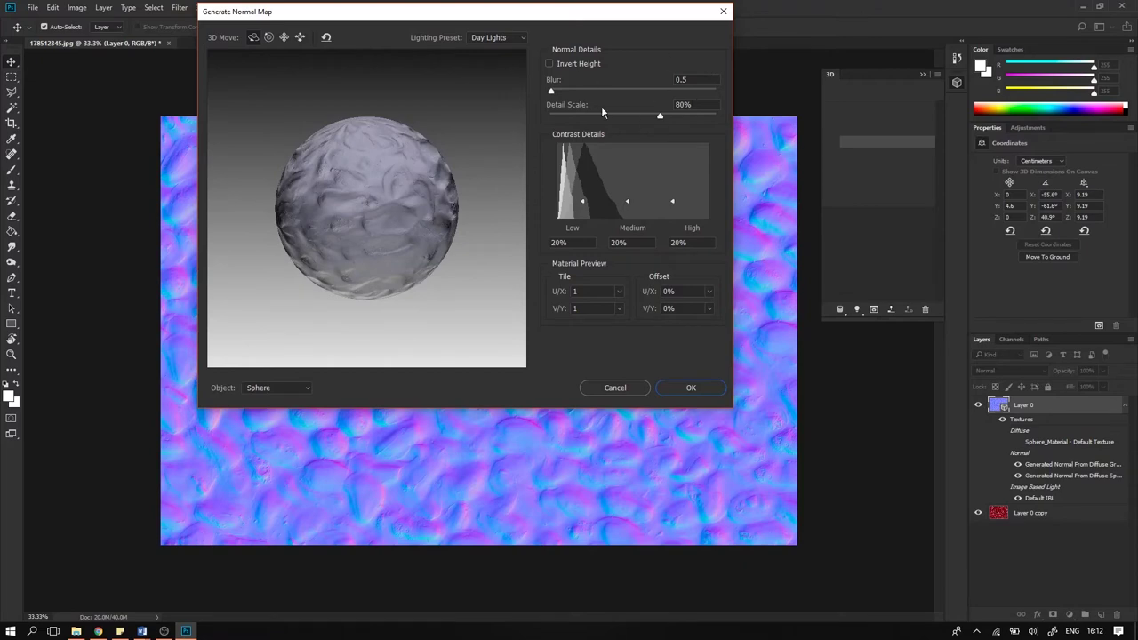
pyautogui.moveTo(551, 92); pyautogui.dragTo(554, 92)
pyautogui.moveTo(450, 207); pyautogui.dragTo(355, 156)
pyautogui.moveTo(363, 235); pyautogui.dragTo(768, 446)
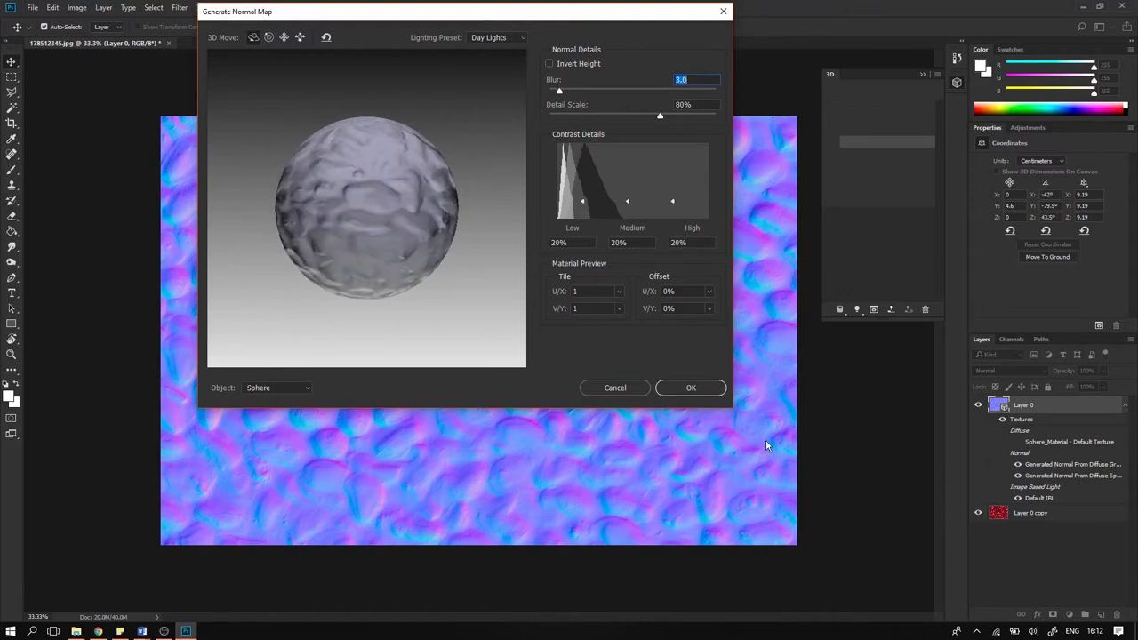
pyautogui.click(686, 388)
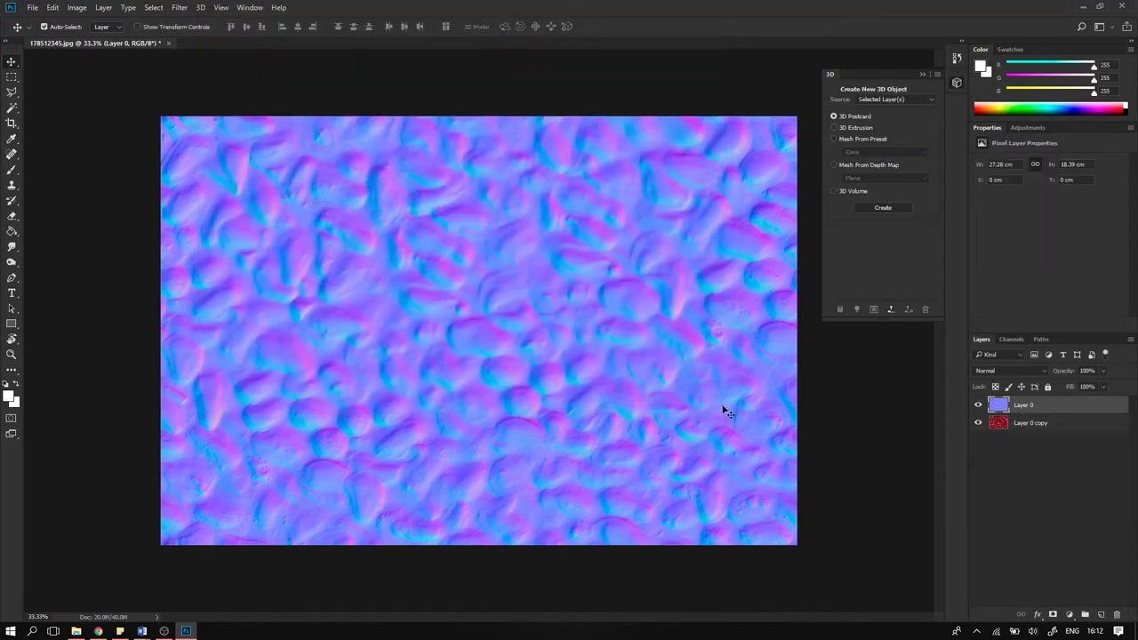
# Step: Save a copy of the normal map to the Desktop as a PNG named Seeds NRM with medium file size
pyautogui.click(31, 8)
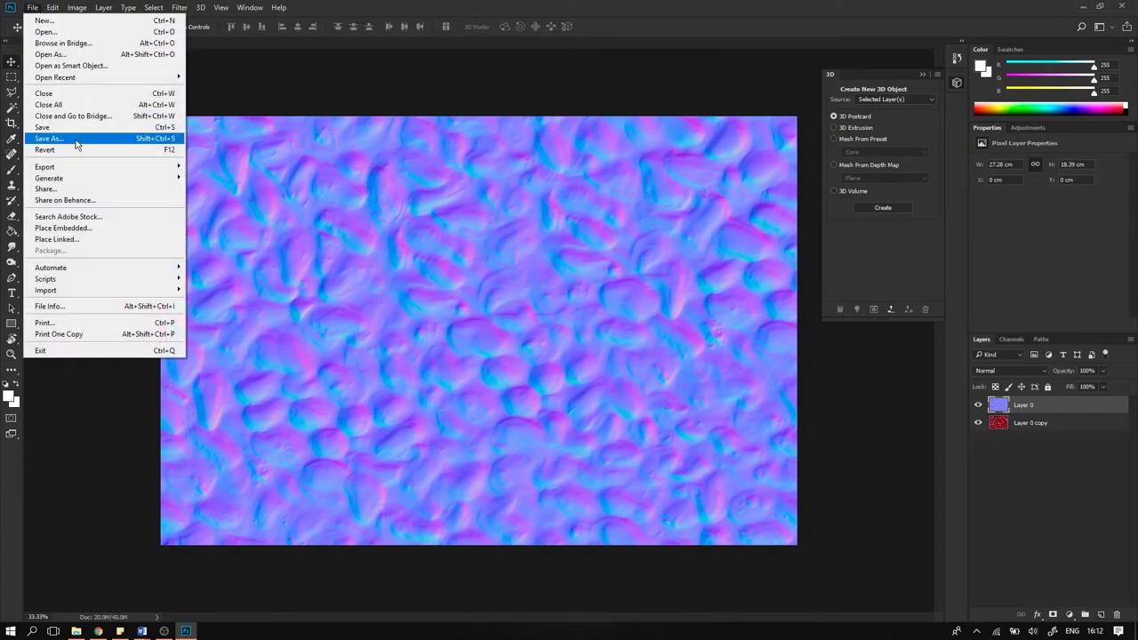
pyautogui.click(75, 139)
pyautogui.click(147, 273)
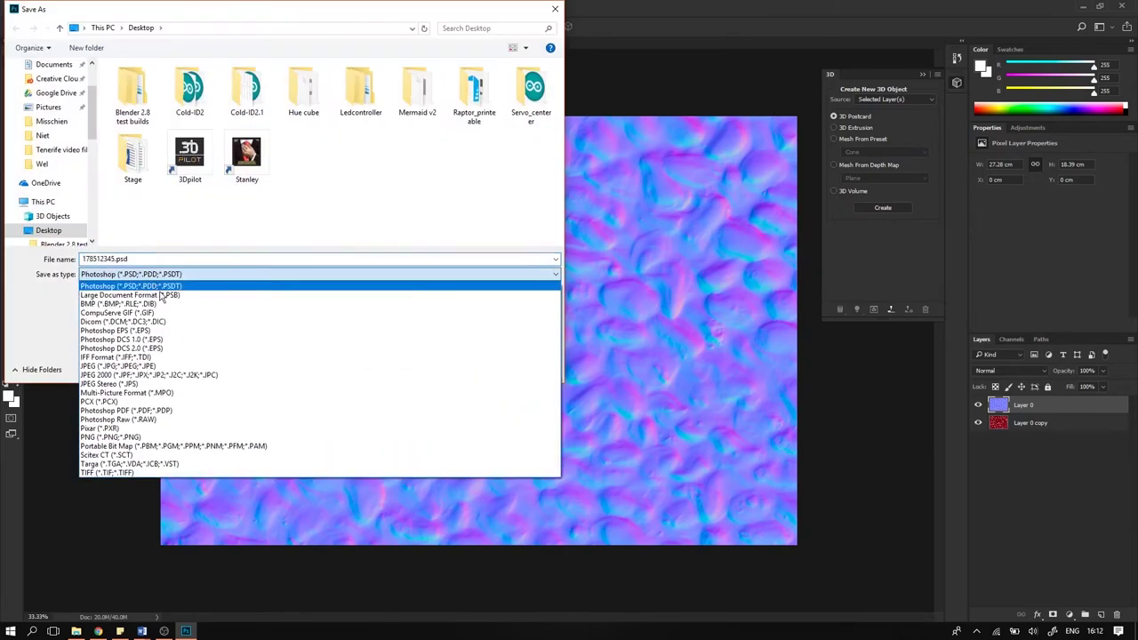
pyautogui.click(163, 436)
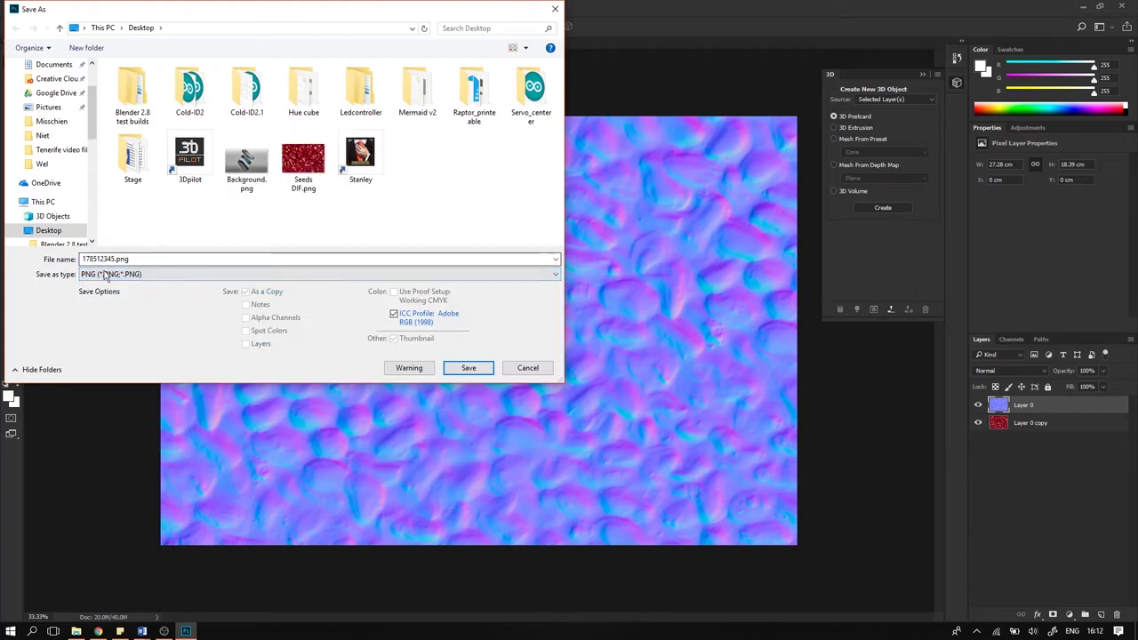
pyautogui.click(299, 172)
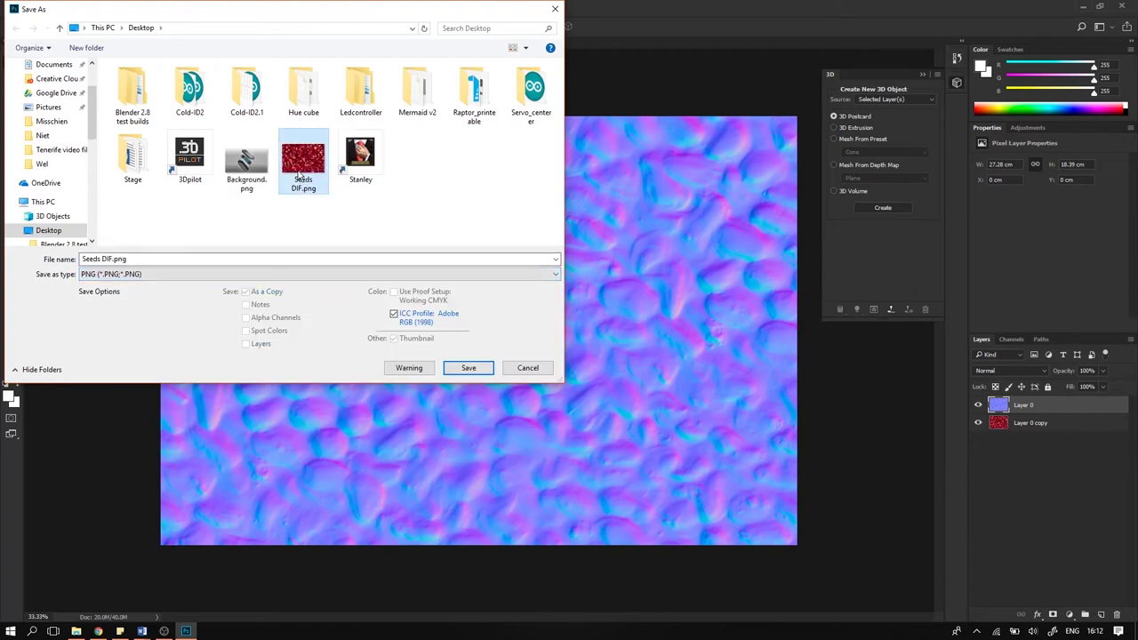
pyautogui.click(107, 260)
pyautogui.click(109, 259)
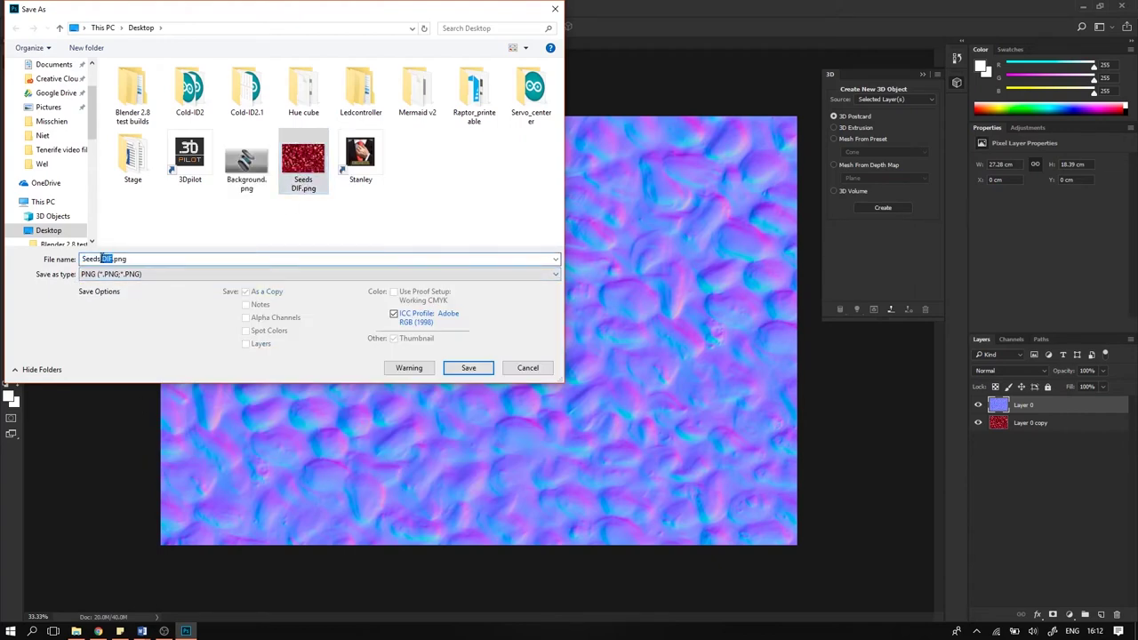
pyautogui.press('BackSpace')
pyautogui.write('NRM')
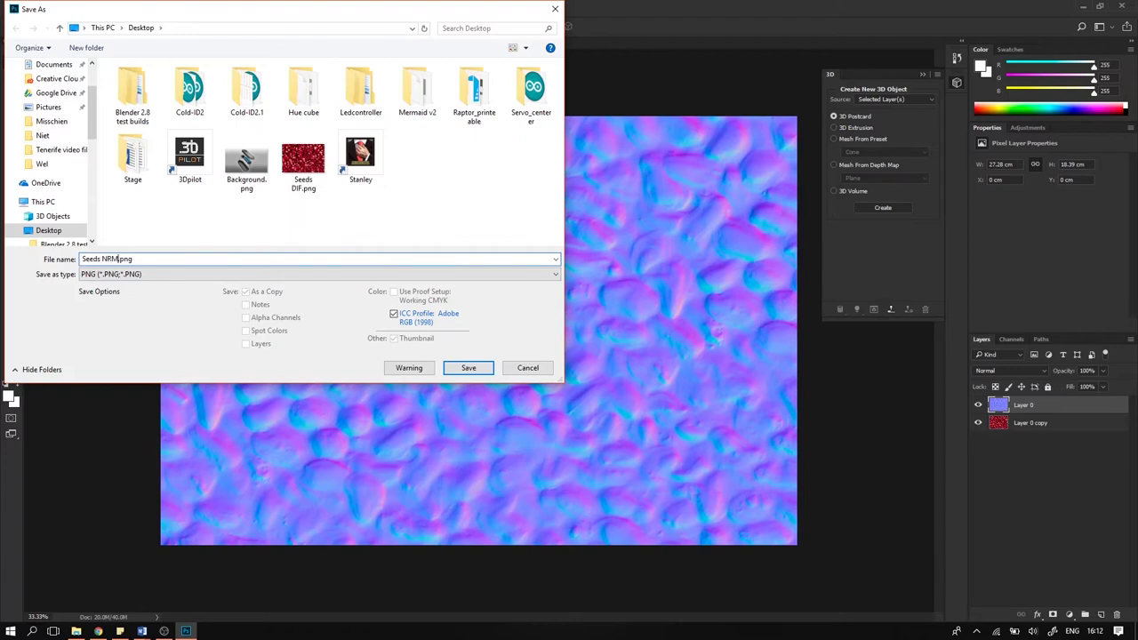
pyautogui.click(449, 369)
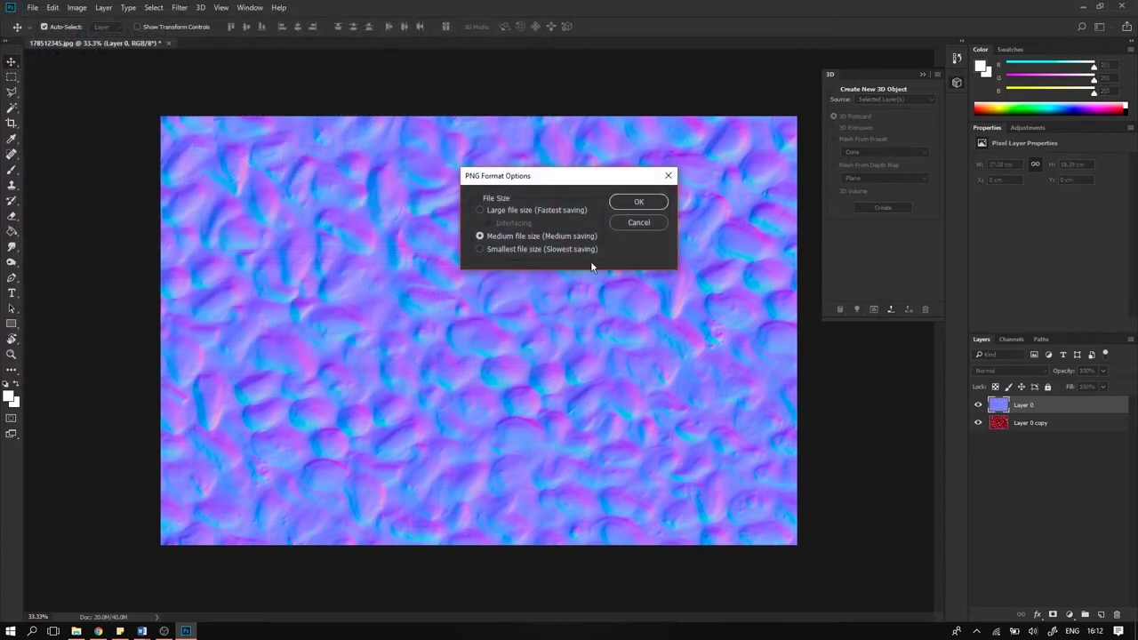
pyautogui.click(637, 203)
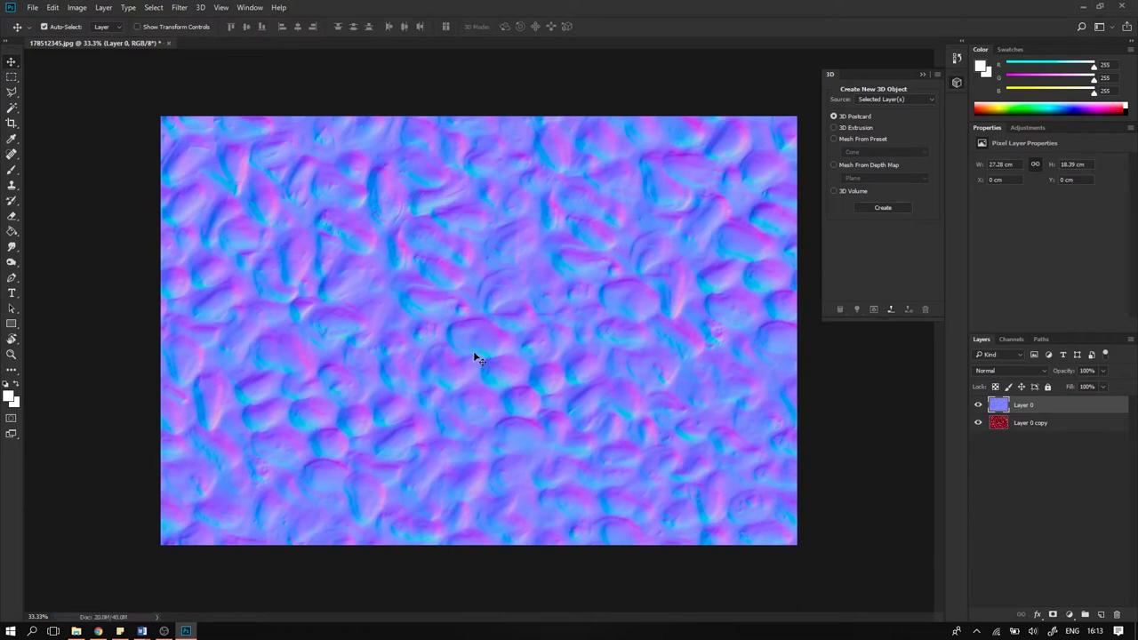
# Step: Hide the normal map layer, select Layer 0 copy and examine its pomegranate texture up close
pyautogui.click(978, 404)
pyautogui.click(1023, 423)
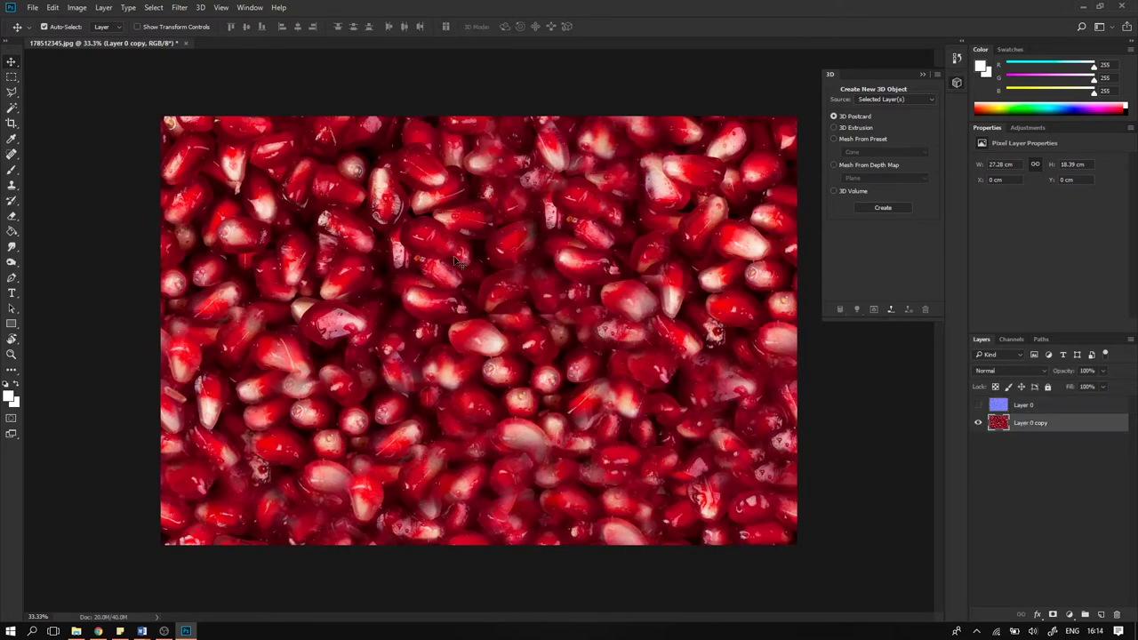
pyautogui.scroll(5, 315, 283)
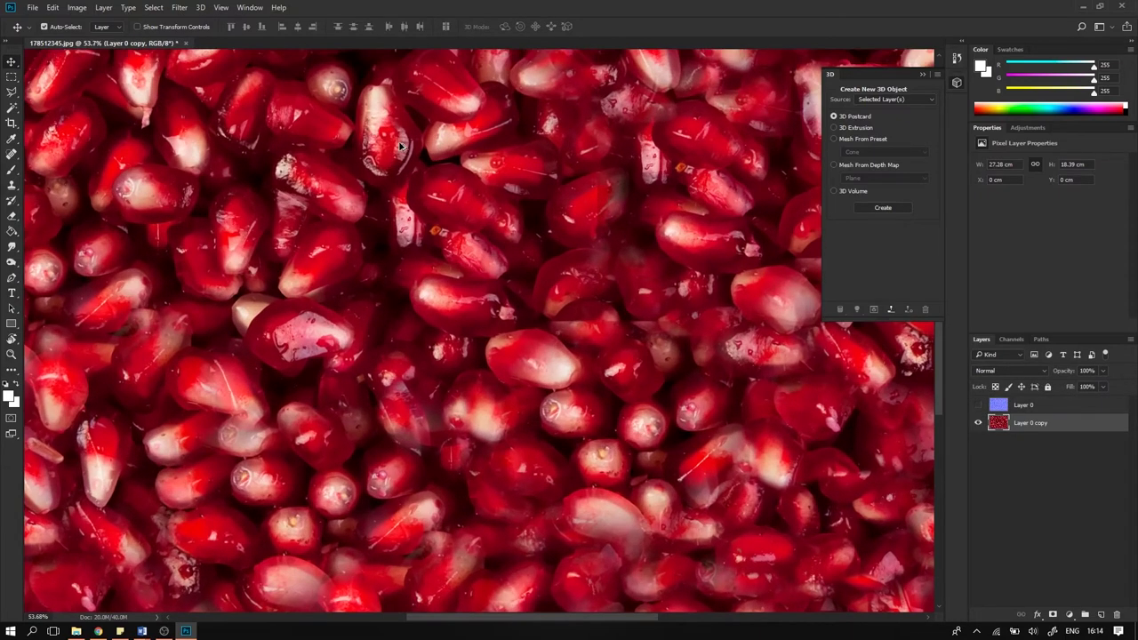
pyautogui.scroll(2, 364, 267)
pyautogui.scroll(-3, 267, 266)
pyautogui.scroll(2, 496, 362)
pyautogui.scroll(-2, 523, 396)
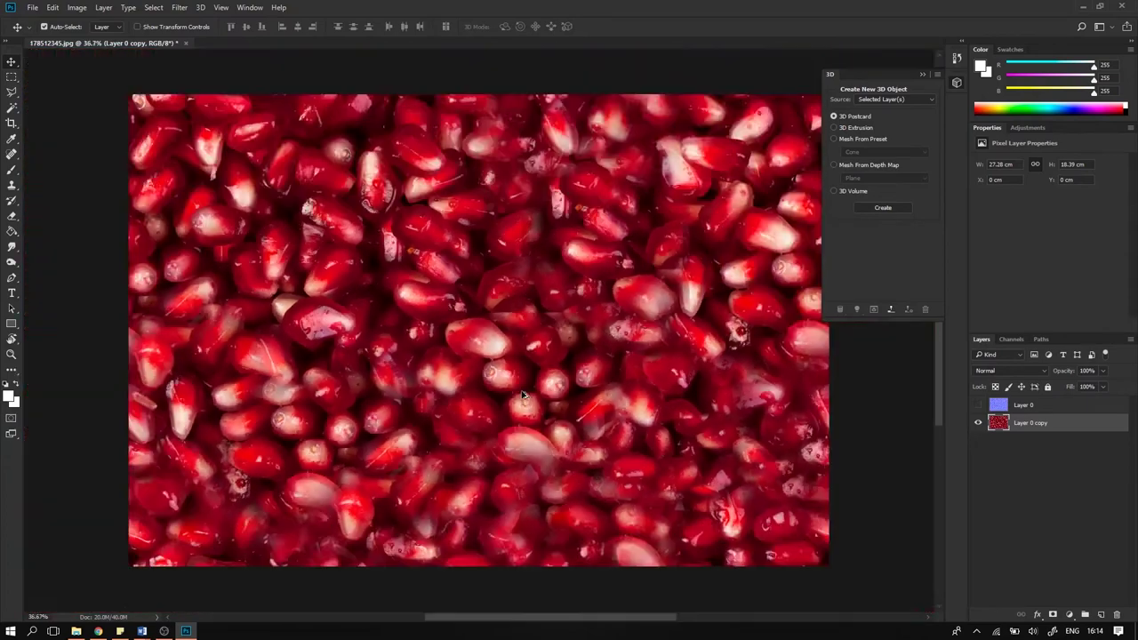
pyautogui.scroll(-1, 523, 396)
pyautogui.scroll(3, 388, 324)
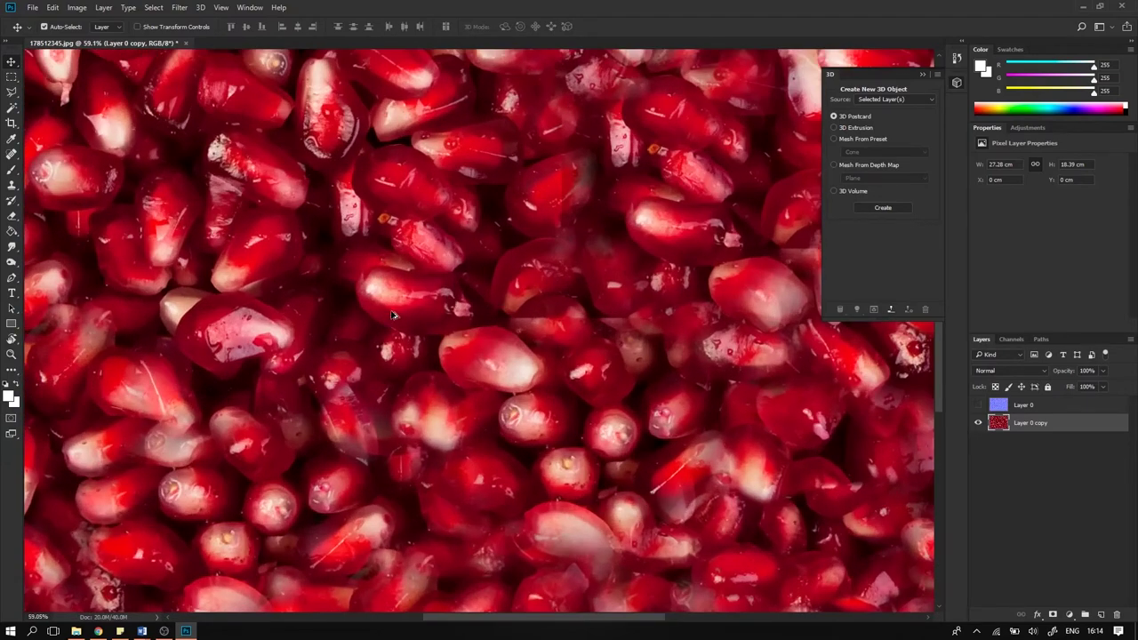
pyautogui.scroll(-3, 392, 315)
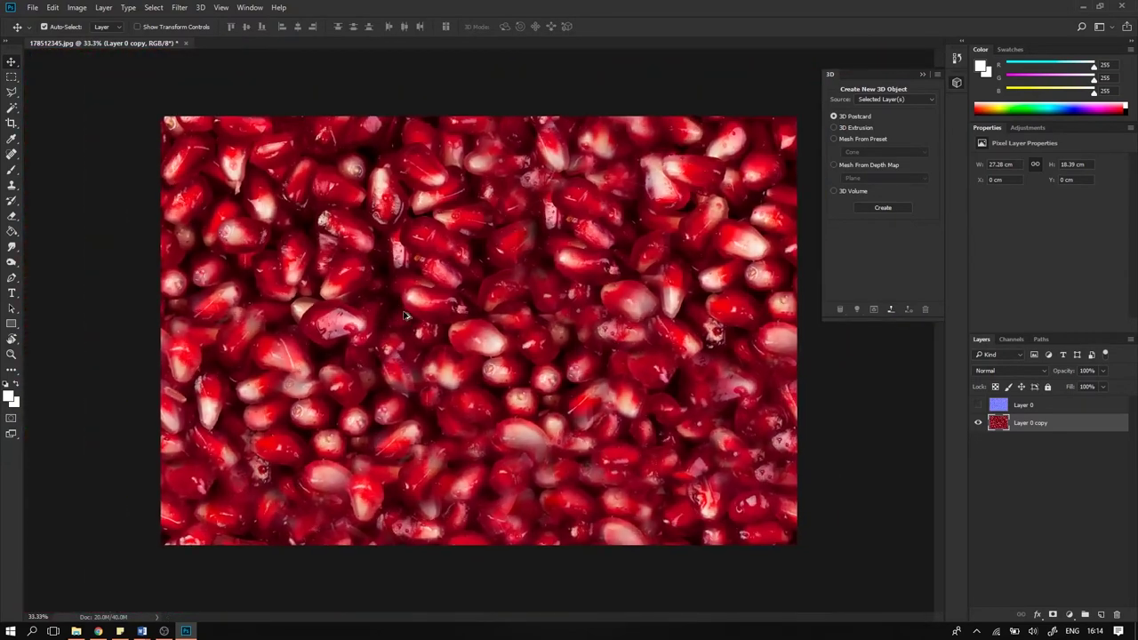
pyautogui.scroll(1, 405, 316)
pyautogui.scroll(-1, 404, 315)
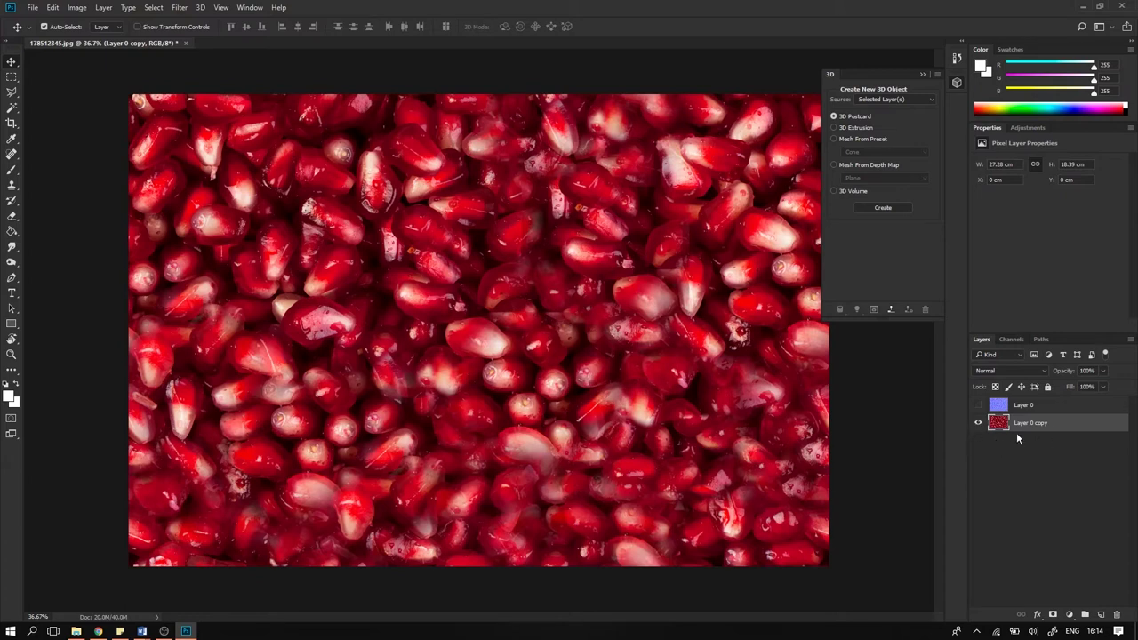
# Step: Duplicate Layer 0 copy and convert the duplicate with a Black & White adjustment, setting Reds to 136%
pyautogui.moveTo(1046, 428); pyautogui.dragTo(1047, 415)
pyautogui.click(77, 7)
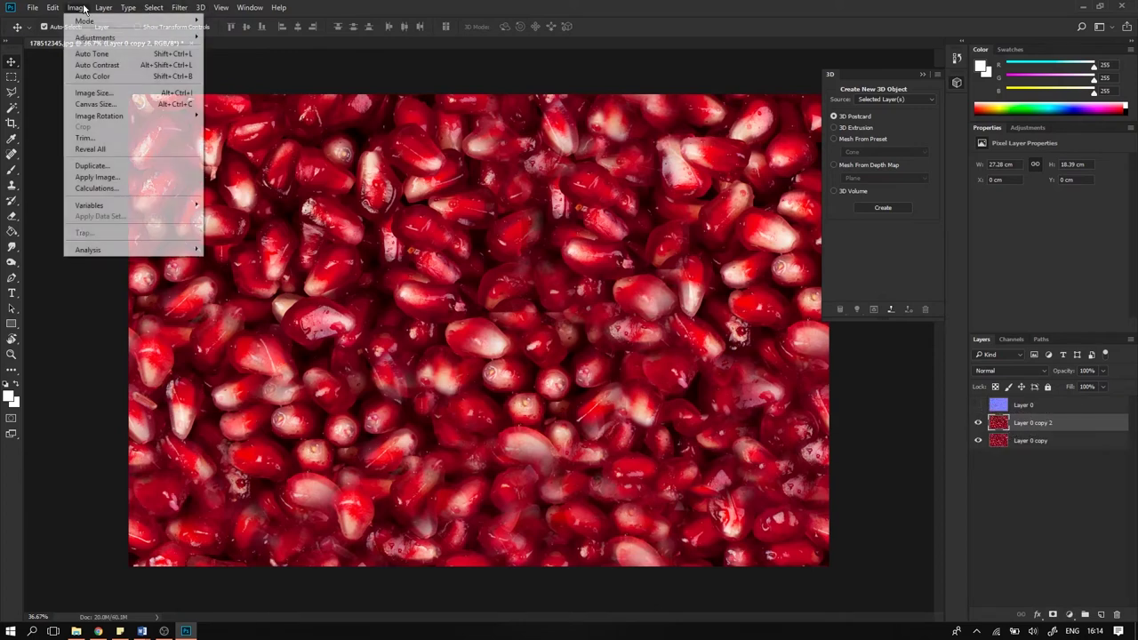
pyautogui.moveTo(143, 38)
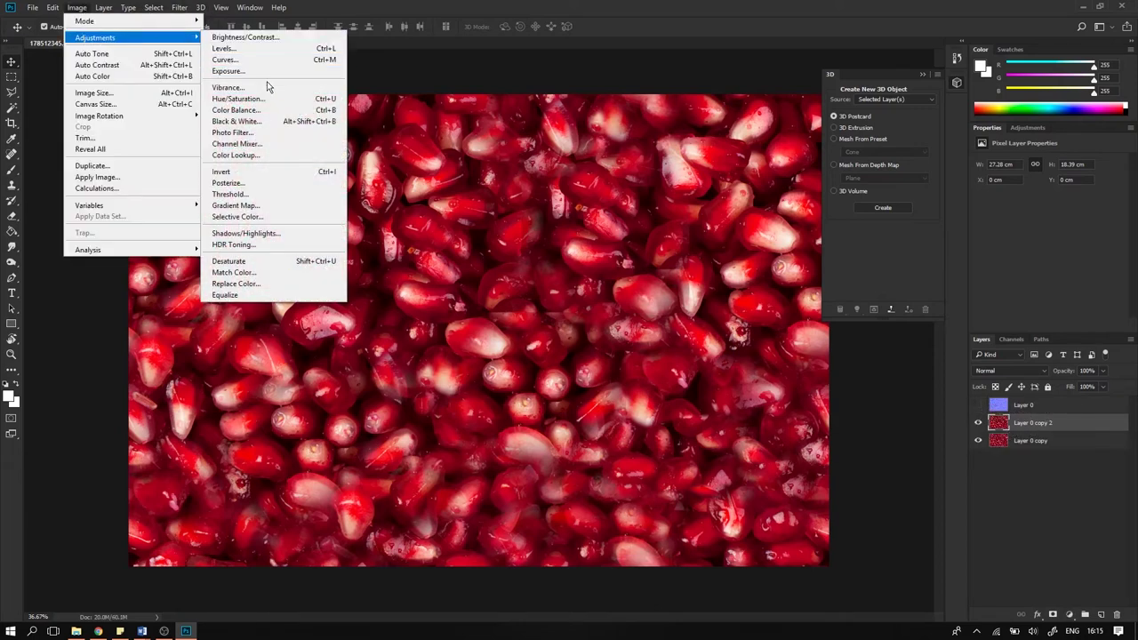
pyautogui.click(272, 121)
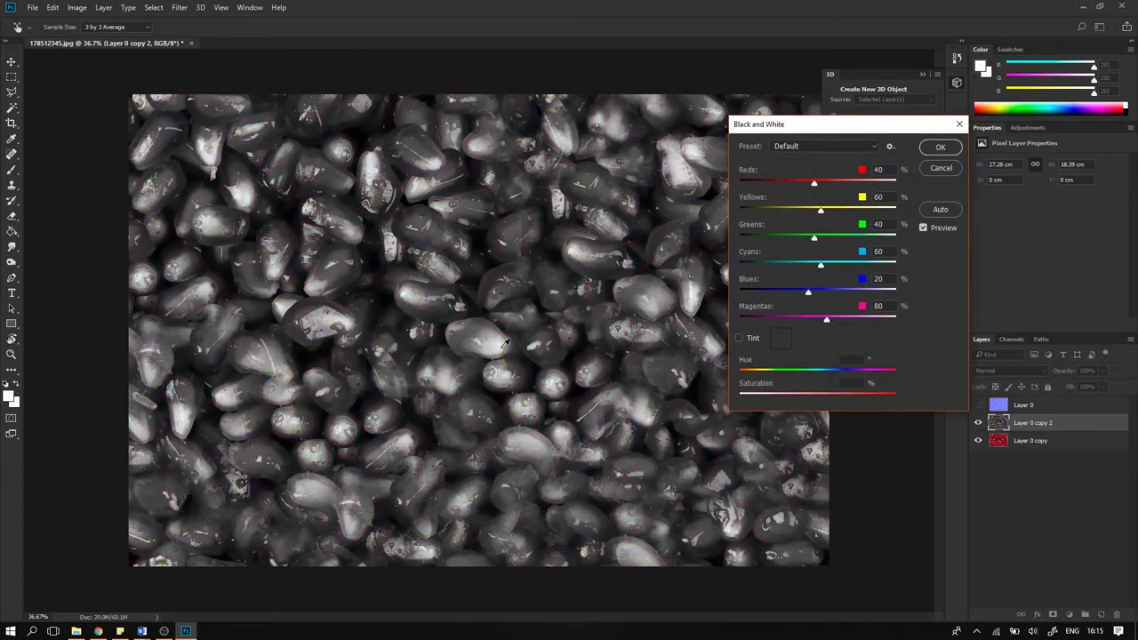
pyautogui.click(494, 347)
pyautogui.moveTo(818, 184); pyautogui.dragTo(844, 189)
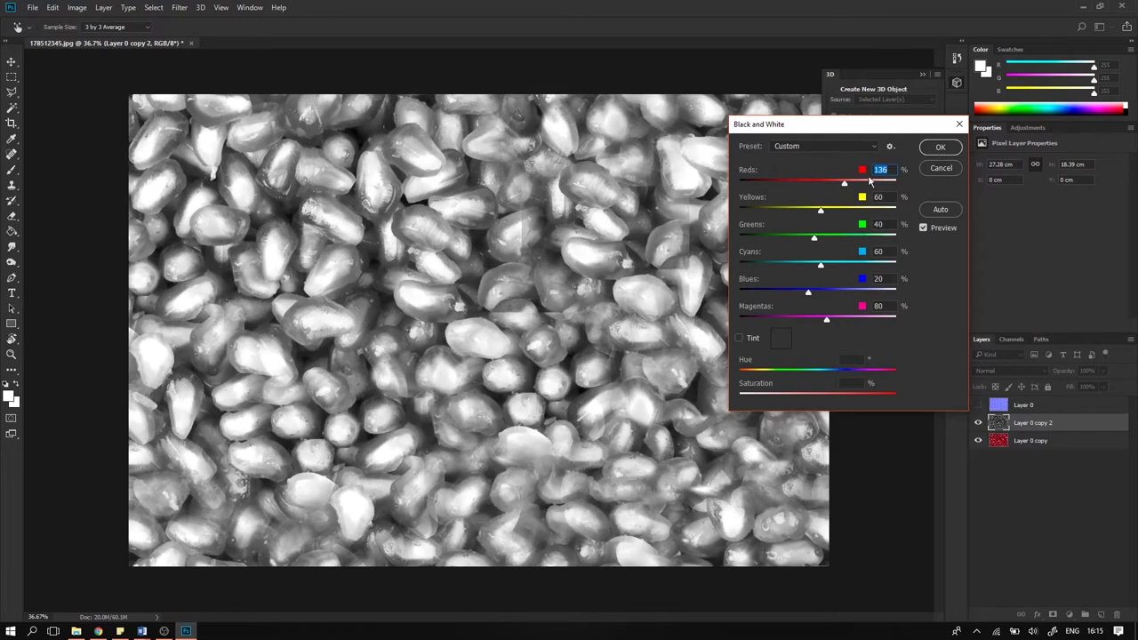
pyautogui.click(940, 148)
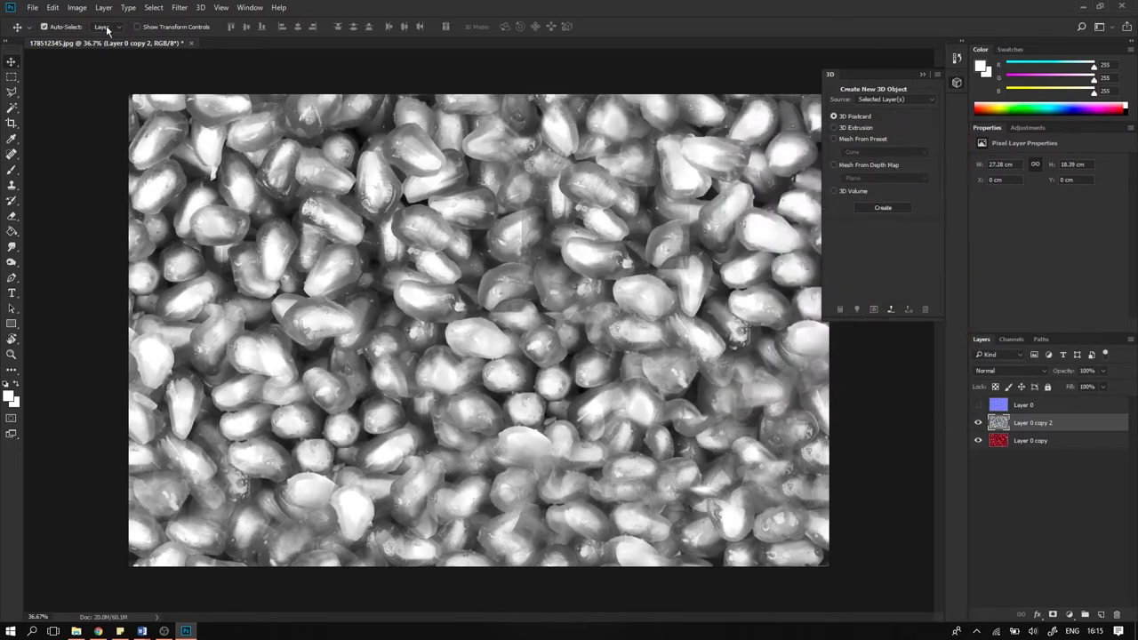
# Step: Start a Levels adjustment on the black-and-white layer, with the input black at 0 and the midtone at 0.49
pyautogui.click(76, 7)
pyautogui.moveTo(95, 38)
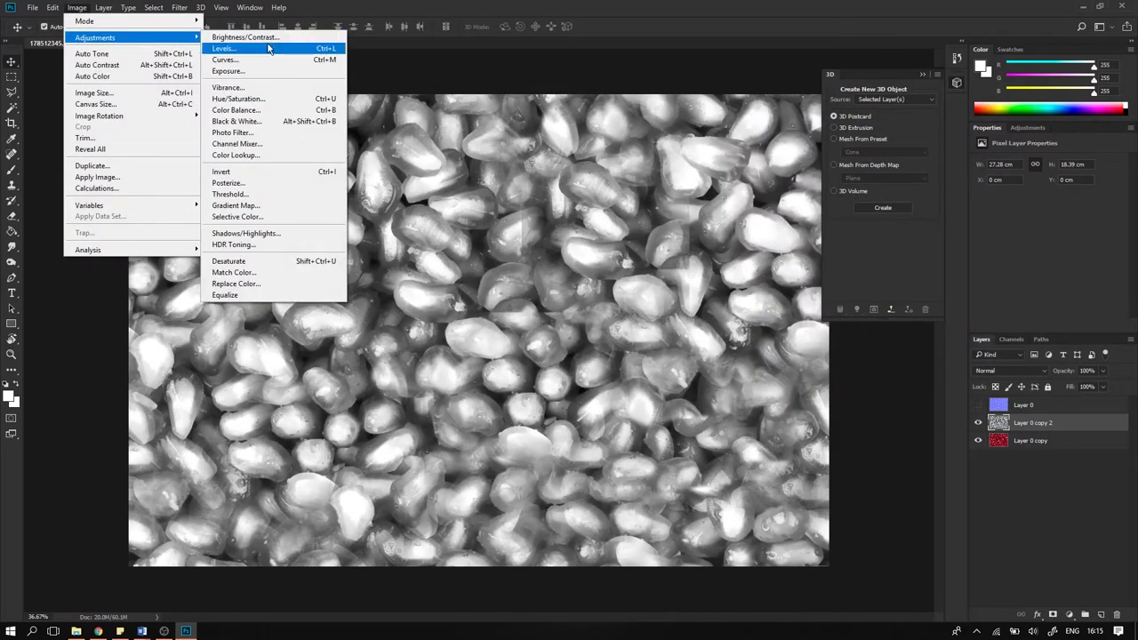
pyautogui.click(268, 48)
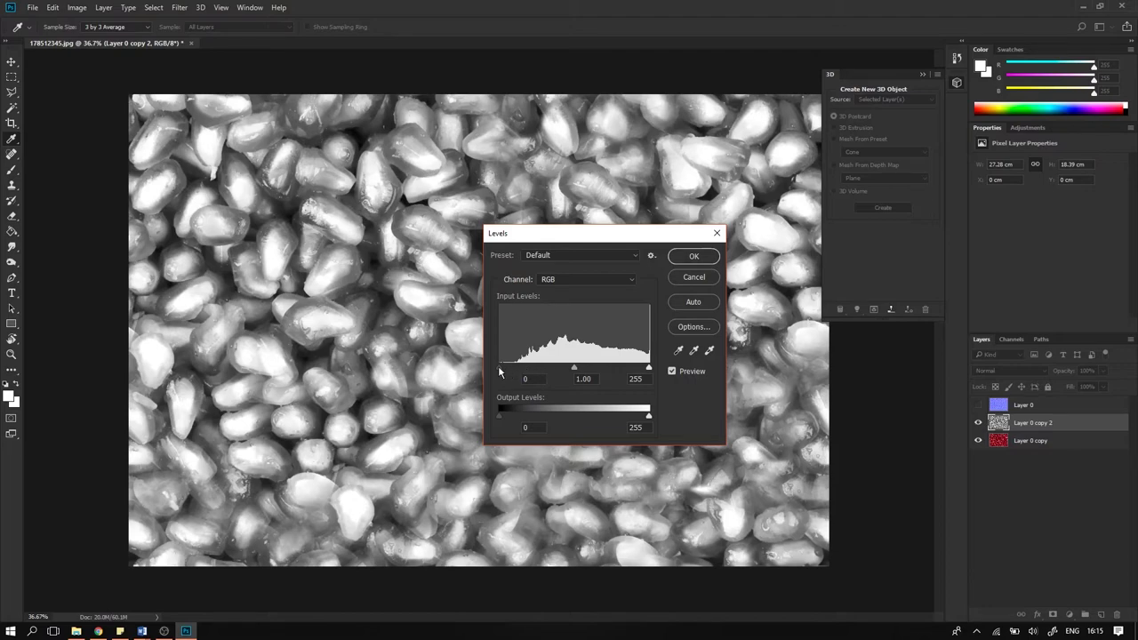
pyautogui.moveTo(500, 368)
pyautogui.mouseDown()
pyautogui.moveTo(578, 368)
pyautogui.moveTo(500, 368)
pyautogui.mouseUp()
pyautogui.moveTo(649, 368)
pyautogui.mouseDown()
pyautogui.moveTo(586, 368)
pyautogui.moveTo(648, 368)
pyautogui.mouseUp()
pyautogui.moveTo(499, 373)
pyautogui.mouseDown()
pyautogui.moveTo(626, 373)
pyautogui.moveTo(510, 379)
pyautogui.mouseUp()
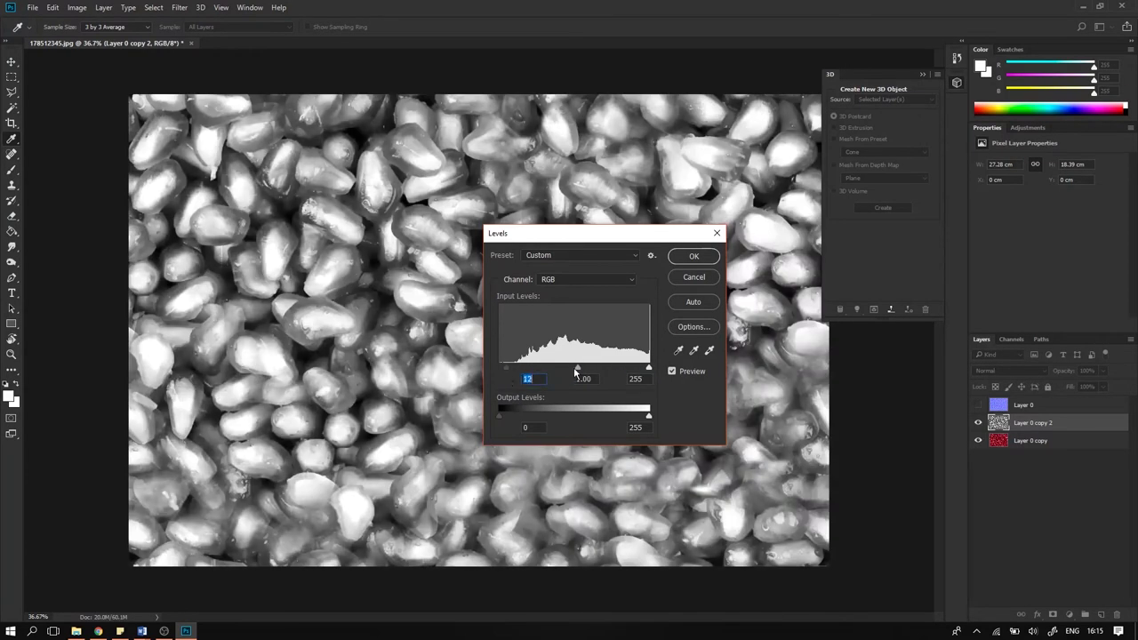
pyautogui.moveTo(579, 368); pyautogui.dragTo(633, 376)
pyautogui.press('Tab')
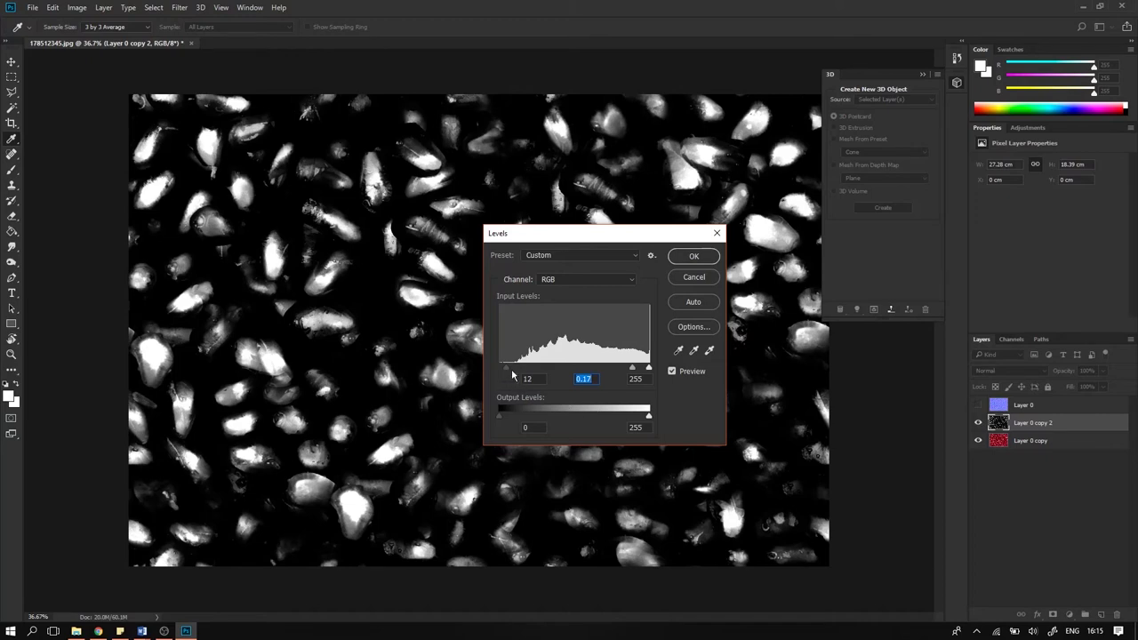
pyautogui.moveTo(507, 369)
pyautogui.mouseDown()
pyautogui.moveTo(601, 373)
pyautogui.moveTo(498, 374)
pyautogui.mouseUp()
pyautogui.moveTo(637, 369); pyautogui.dragTo(605, 368)
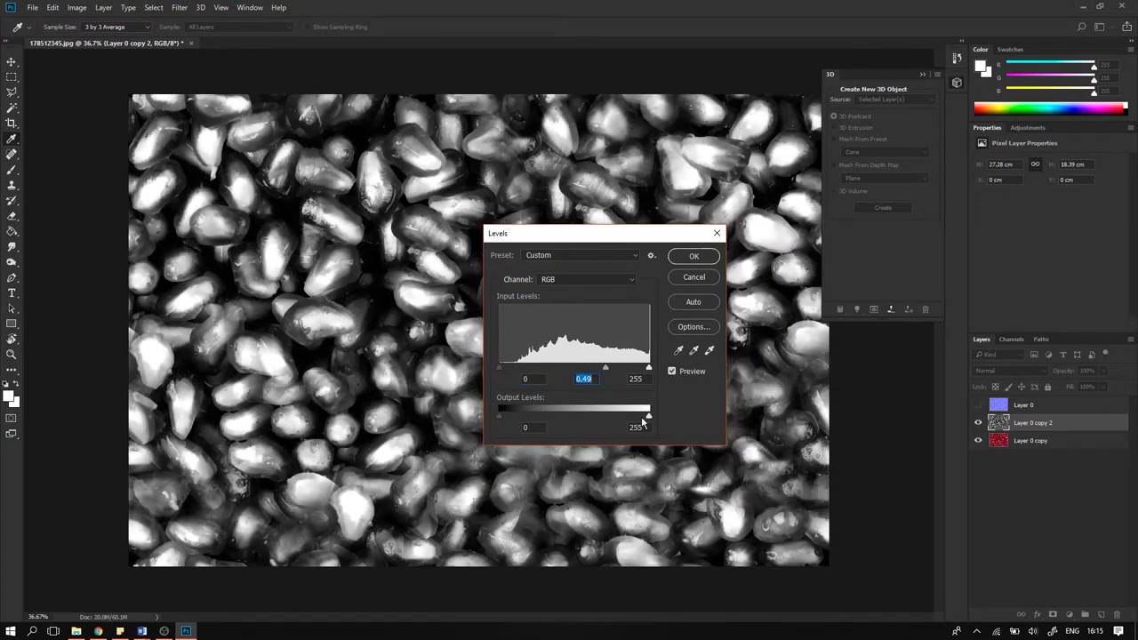
# Step: Lower the white output level to about 38 with black output at 0, brighten the midtones, and apply the Levels adjustment
pyautogui.moveTo(648, 420); pyautogui.dragTo(522, 423)
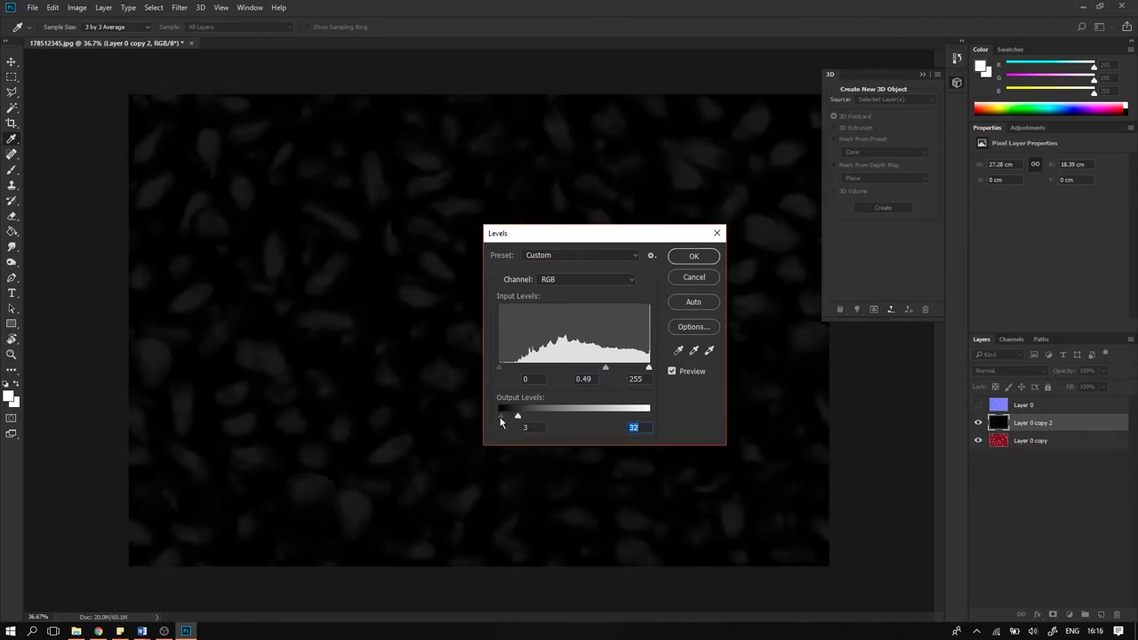
pyautogui.hotkey('shift', 'Tab')
pyautogui.write('4')
pyautogui.click(496, 419)
pyautogui.moveTo(532, 415)
pyautogui.mouseDown()
pyautogui.moveTo(542, 417)
pyautogui.moveTo(522, 417)
pyautogui.mouseUp()
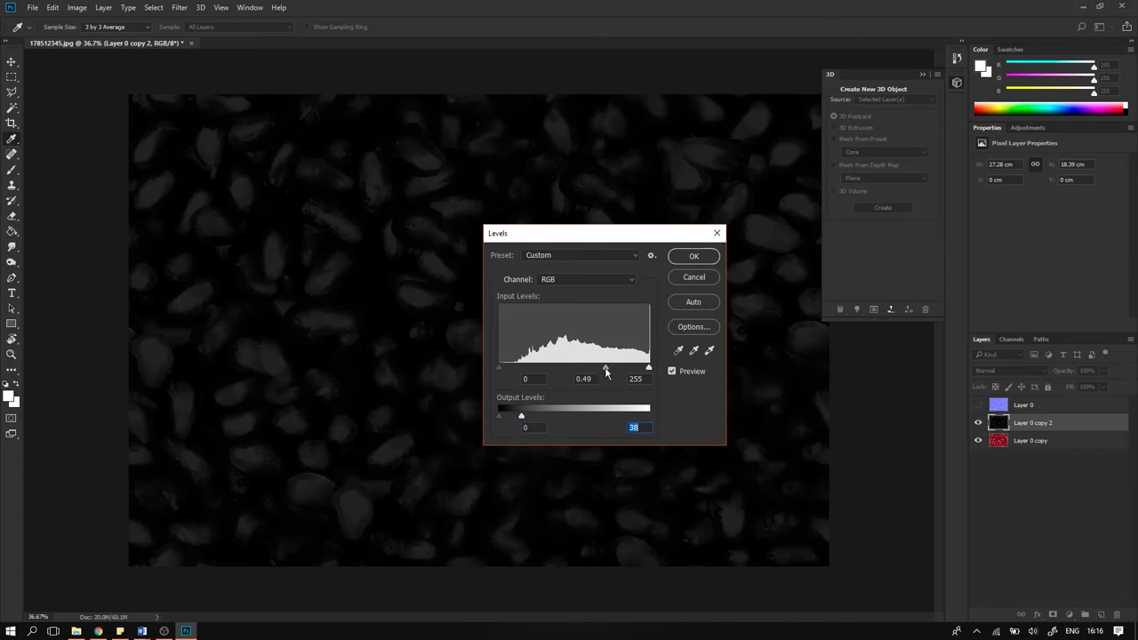
pyautogui.moveTo(605, 370); pyautogui.dragTo(577, 375)
pyautogui.moveTo(522, 417)
pyautogui.mouseDown()
pyautogui.moveTo(536, 414)
pyautogui.moveTo(523, 423)
pyautogui.mouseUp()
pyautogui.click(694, 256)
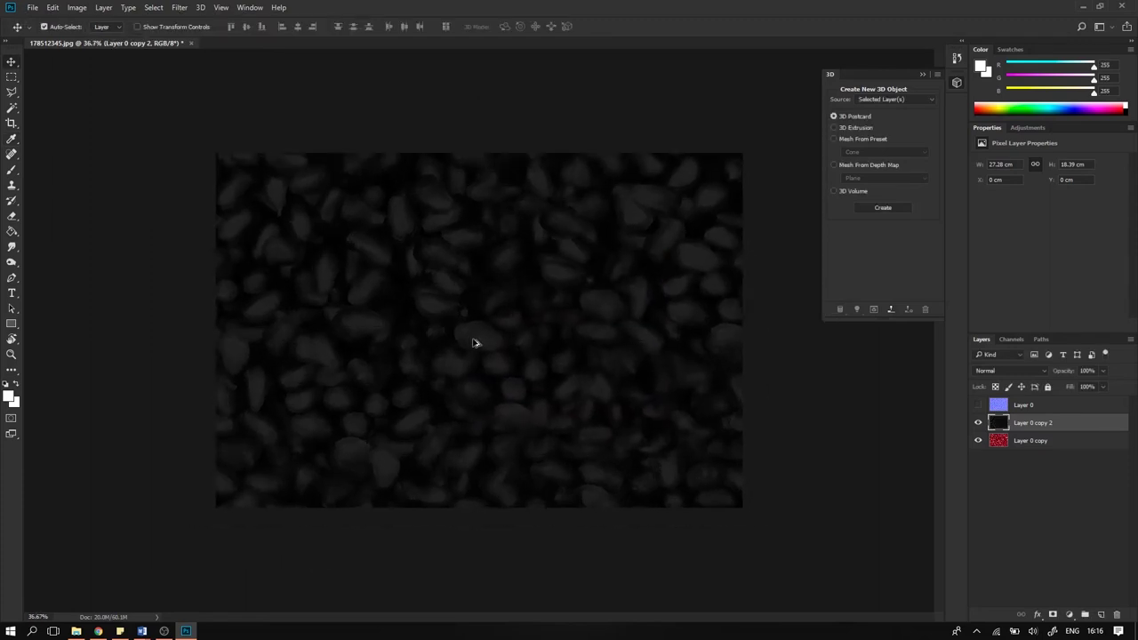
pyautogui.scroll(5, 471, 348)
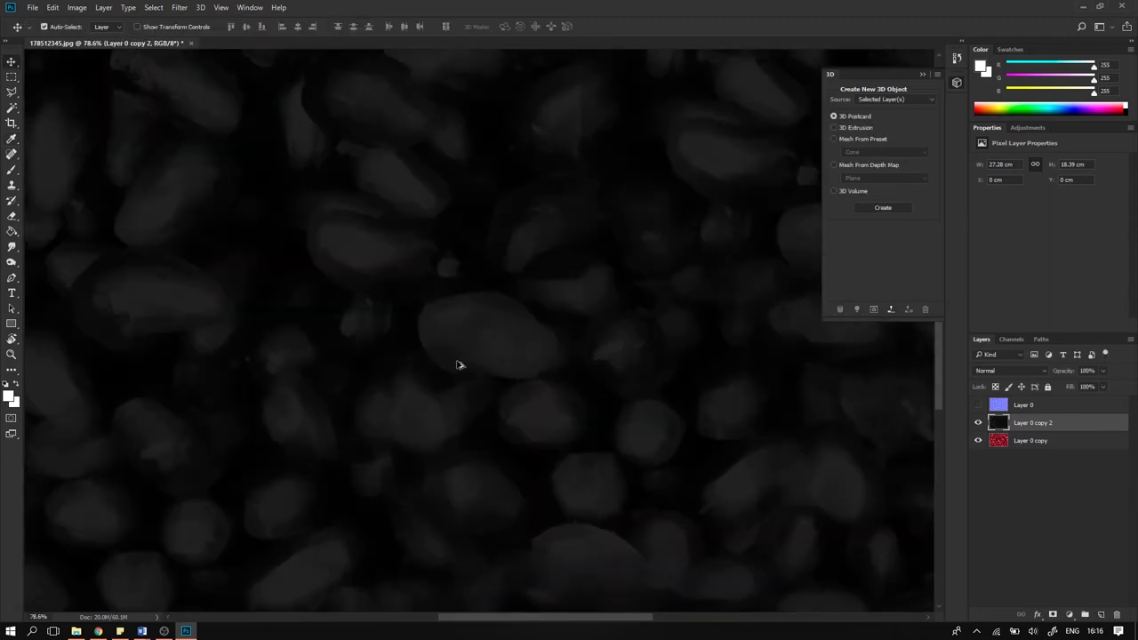
pyautogui.scroll(-7, 457, 364)
pyautogui.scroll(2, 477, 331)
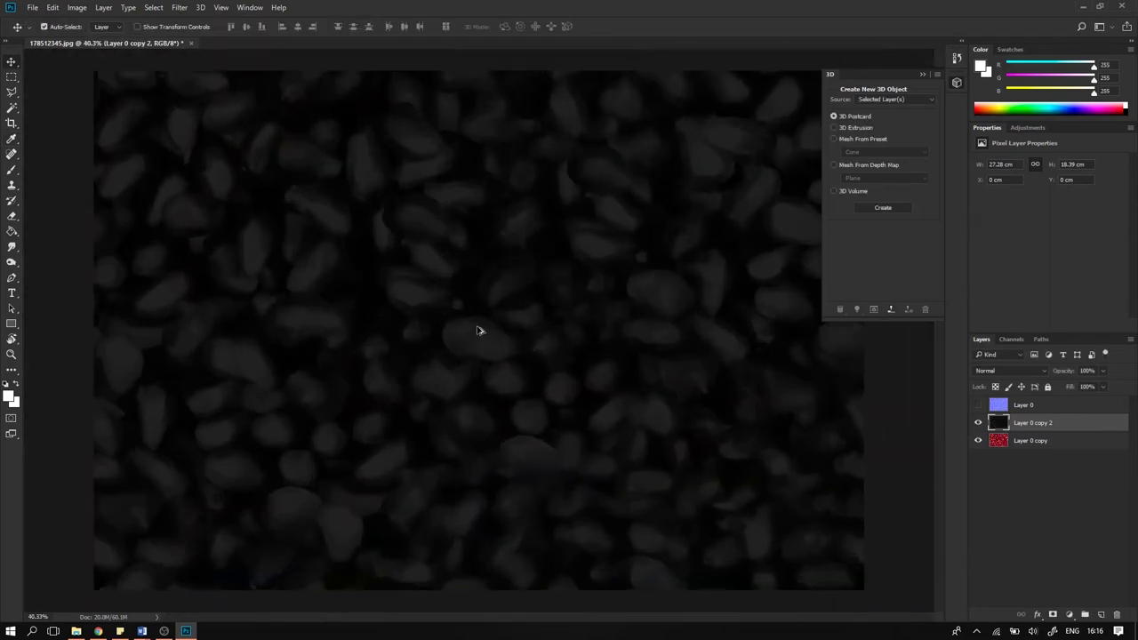
pyautogui.scroll(-1, 478, 330)
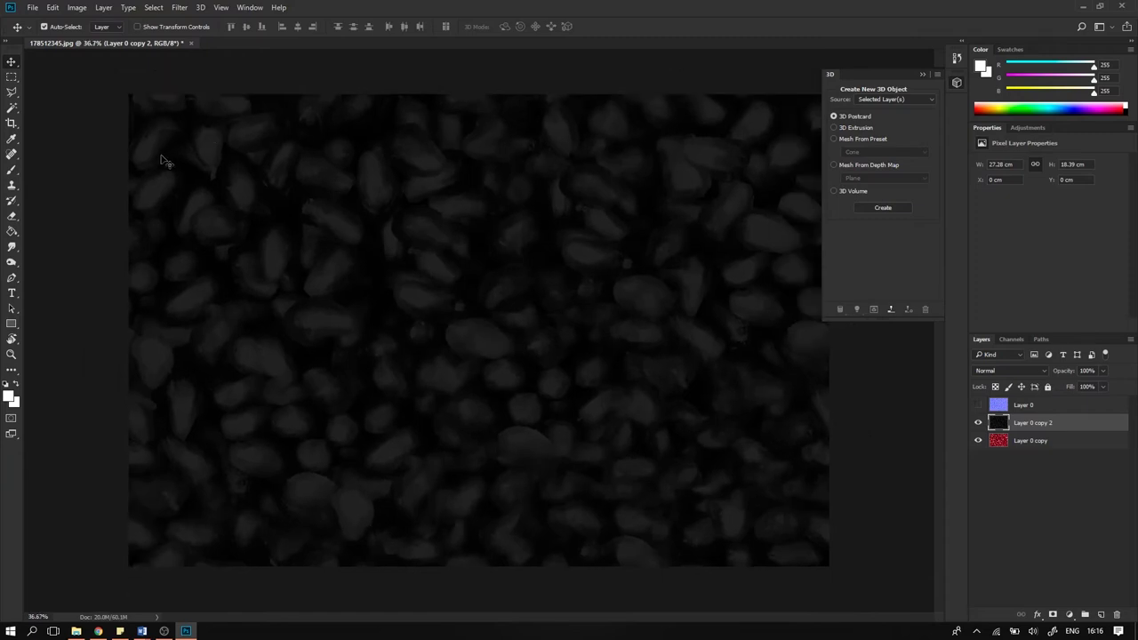
# Step: Start saving the black-and-white roughness image as a separate copy in PNG format on the Desktop
pyautogui.click(30, 8)
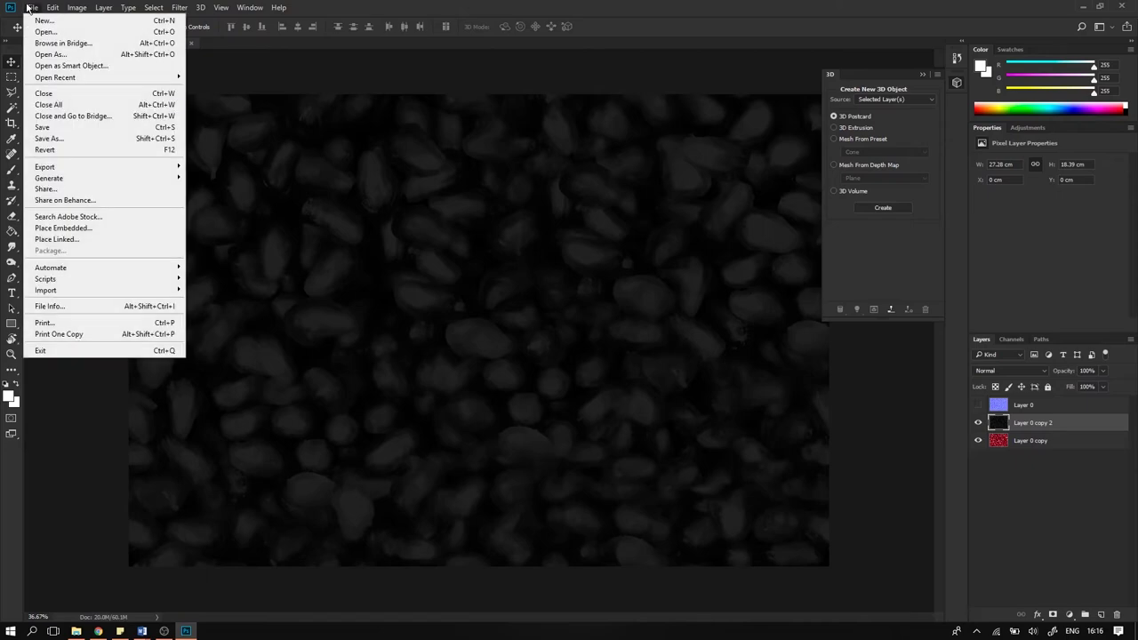
pyautogui.click(94, 139)
pyautogui.click(154, 274)
pyautogui.click(134, 440)
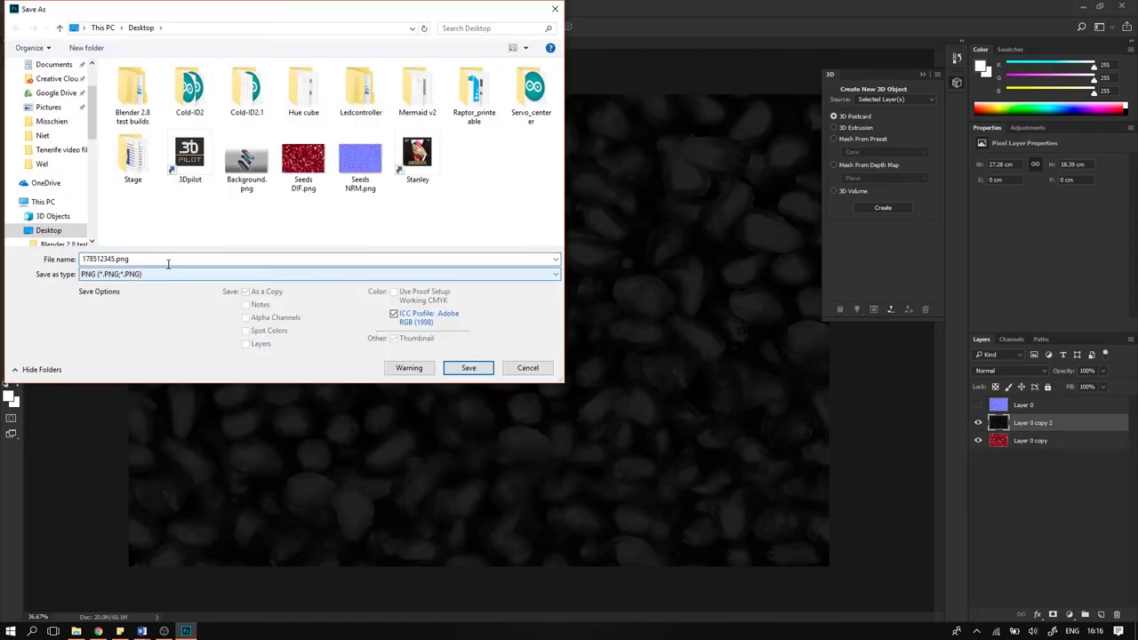
# Step: Name the file Seeds RGH.png, reusing the name of Seeds NRM.png, and save it with the medium file size option
pyautogui.click(360, 160)
pyautogui.click(103, 259)
pyautogui.moveTo(104, 259)
pyautogui.mouseDown()
pyautogui.moveTo(119, 259)
pyautogui.moveTo(105, 258)
pyautogui.mouseUp()
pyautogui.click(106, 258)
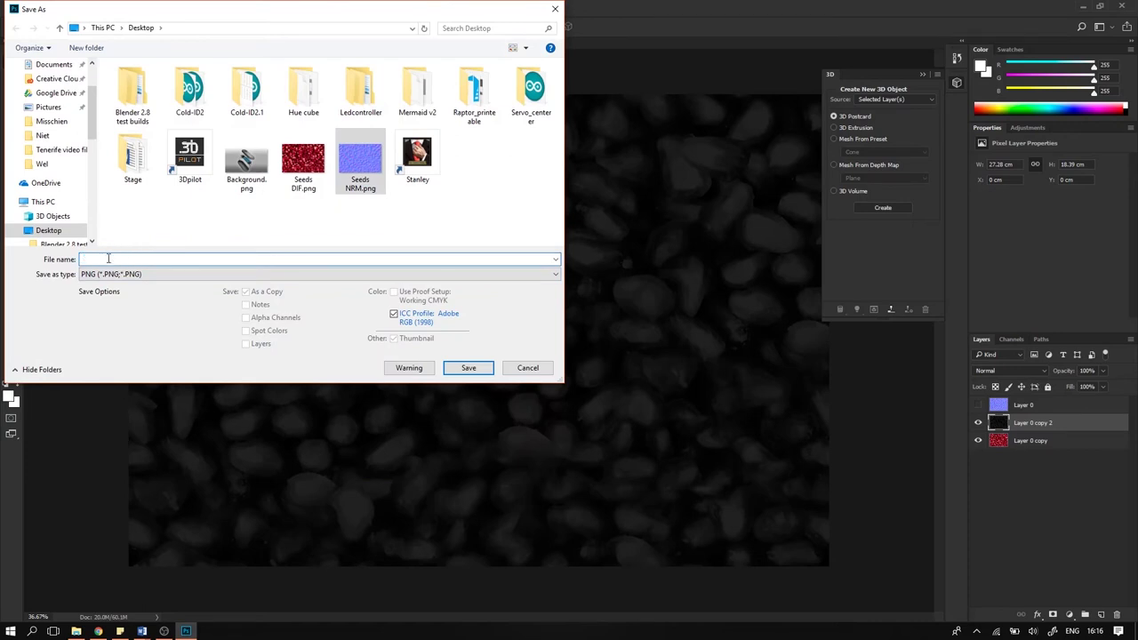
pyautogui.press('BackSpace')
pyautogui.press('BackSpace')
pyautogui.press('Delete')
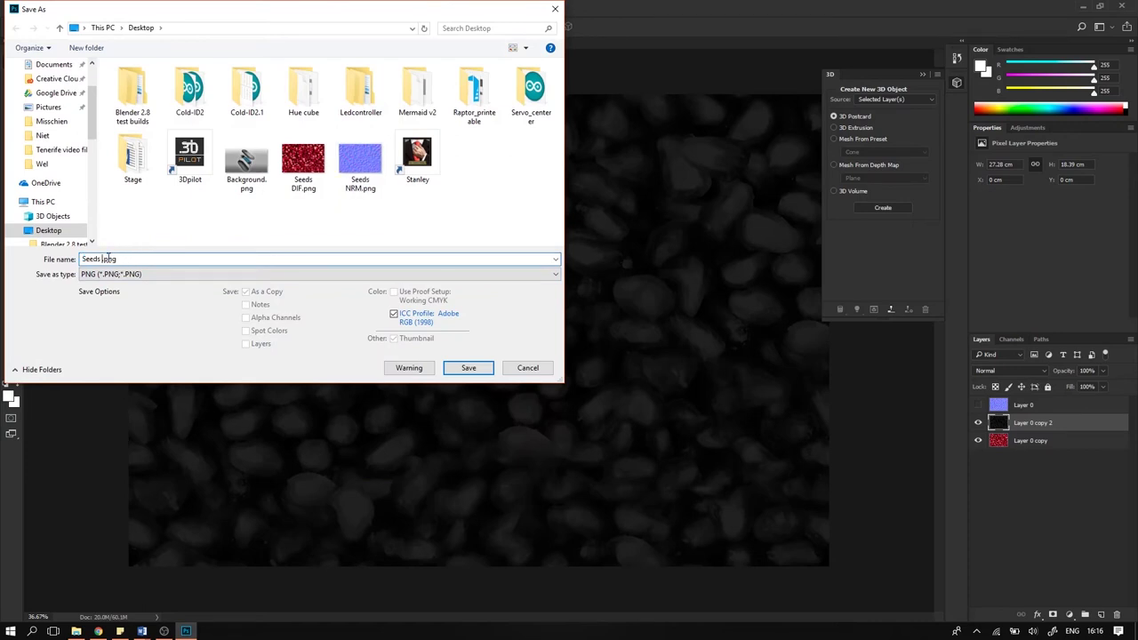
pyautogui.write('RHG')
pyautogui.press('BackSpace')
pyautogui.press('BackSpace')
pyautogui.write('GH')
pyautogui.click(471, 367)
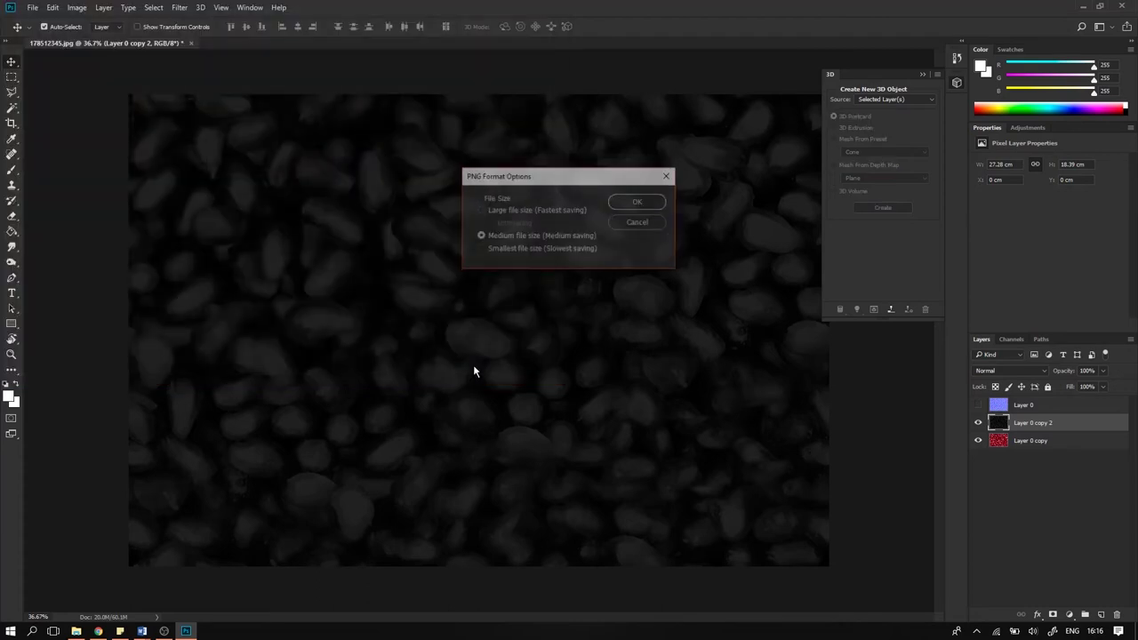
pyautogui.click(640, 202)
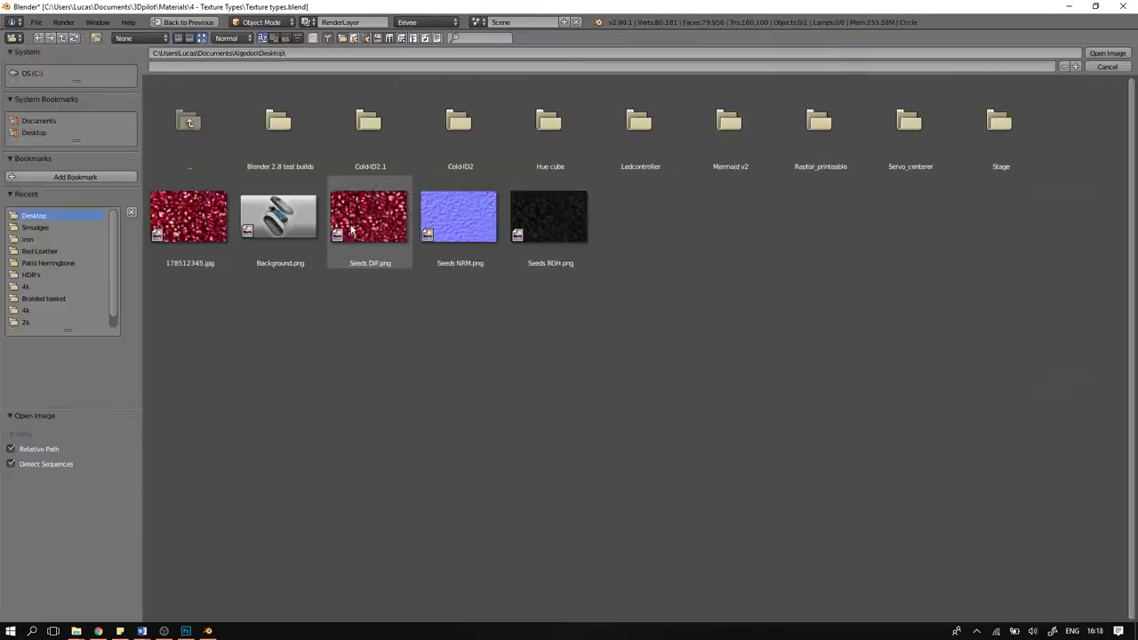
# Step: Switch to Blender, open Seeds DIF.png as the material's base color image, and go to the roughness ColorRamp
pyautogui.doubleClick(351, 231)
pyautogui.click(437, 453)
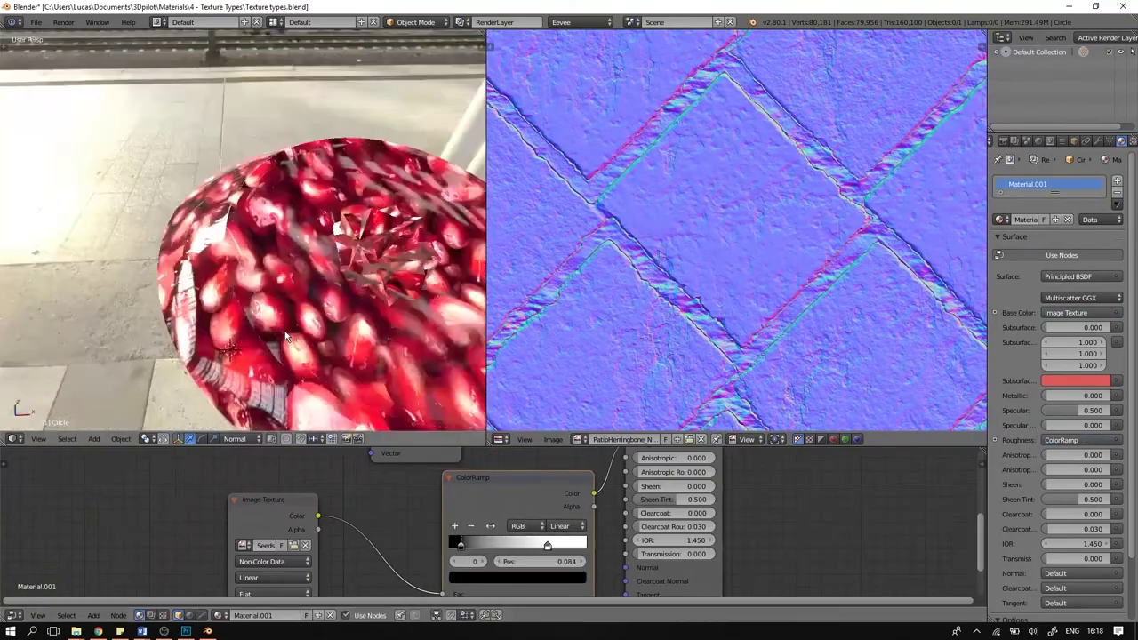
pyautogui.click(511, 546)
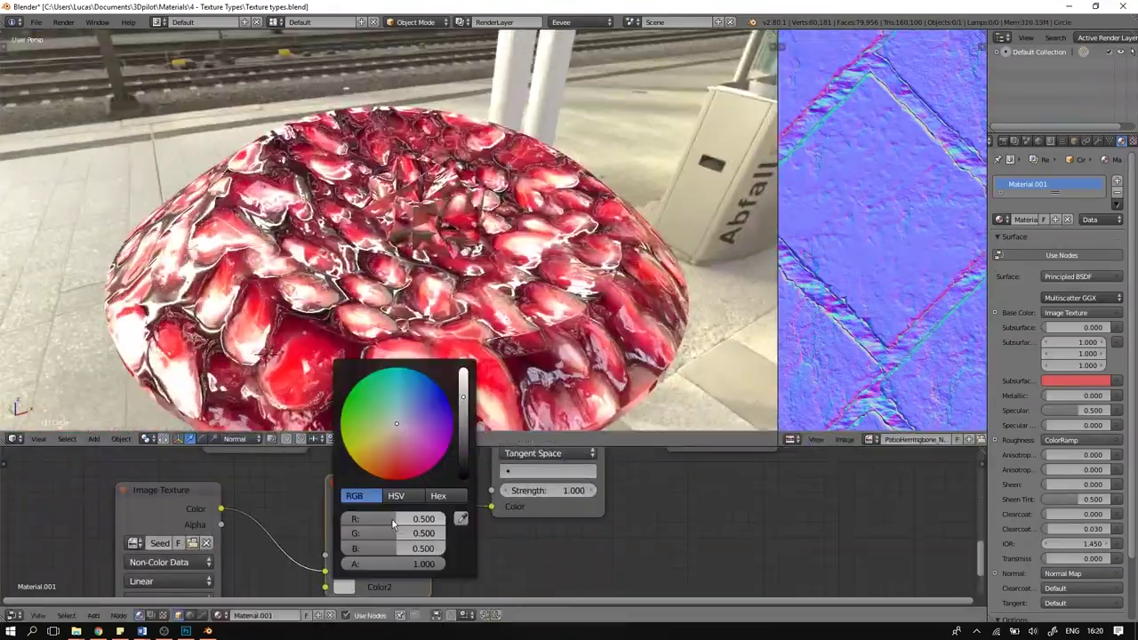
# Step: Adjust the blue value of the Mix node color feeding the normal map, and enter Edit Mode on the mesh
pyautogui.moveTo(383, 556); pyautogui.dragTo(407, 558)
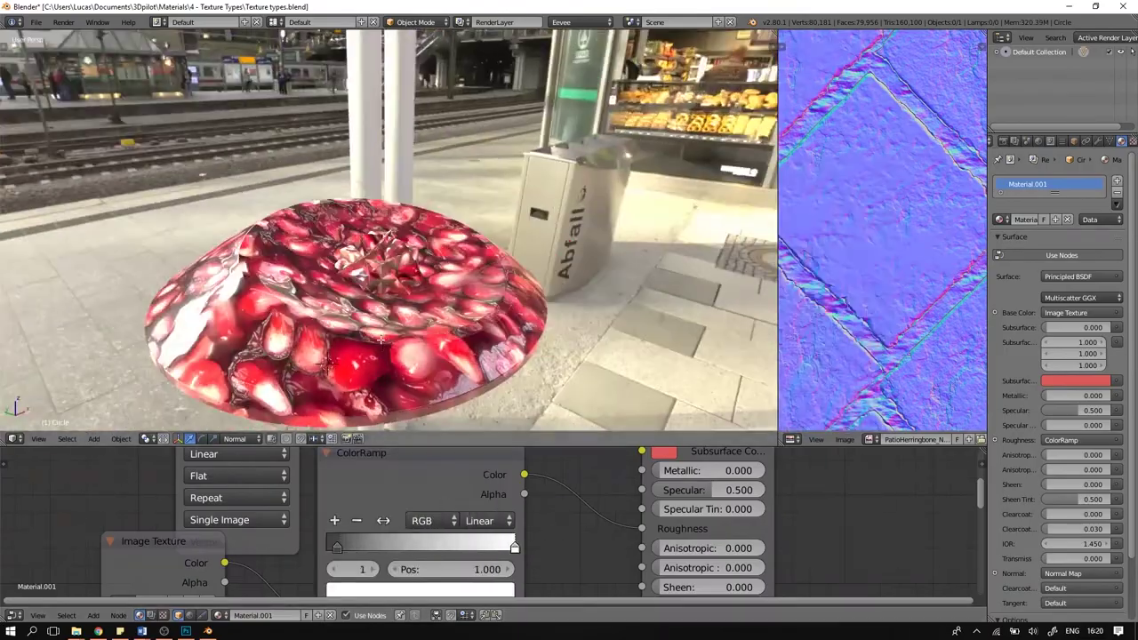
pyautogui.press('Tab')
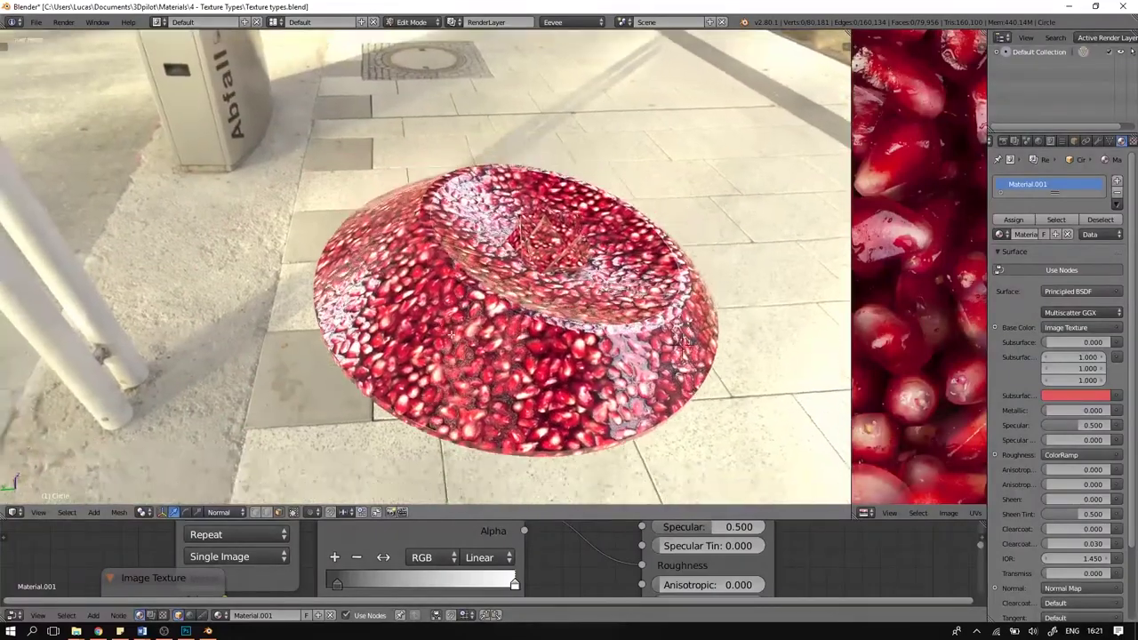
pyautogui.moveTo(451, 334); pyautogui.dragTo(521, 427)
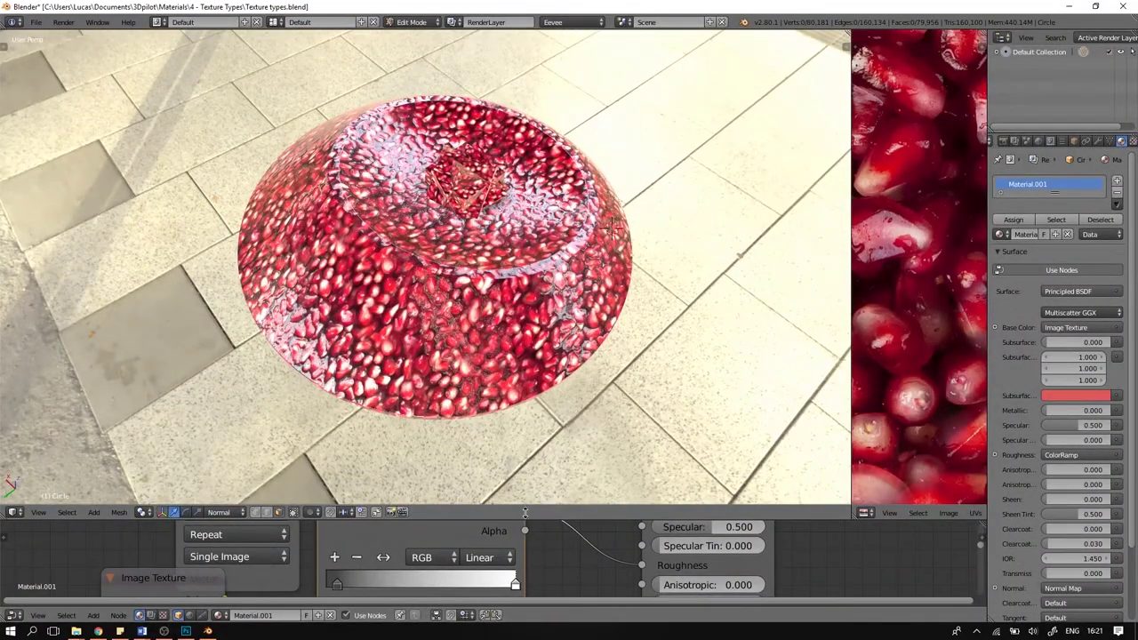
# Step: Enlarge the node editor and load the original photo 178512345.jpg into the base color Image Texture node
pyautogui.moveTo(522, 519); pyautogui.dragTo(522, 389)
pyautogui.scroll(-8, 393, 523)
pyautogui.moveTo(385, 477); pyautogui.dragTo(318, 483)
pyautogui.scroll(8, 229, 466)
pyautogui.click(309, 483)
pyautogui.click(201, 37)
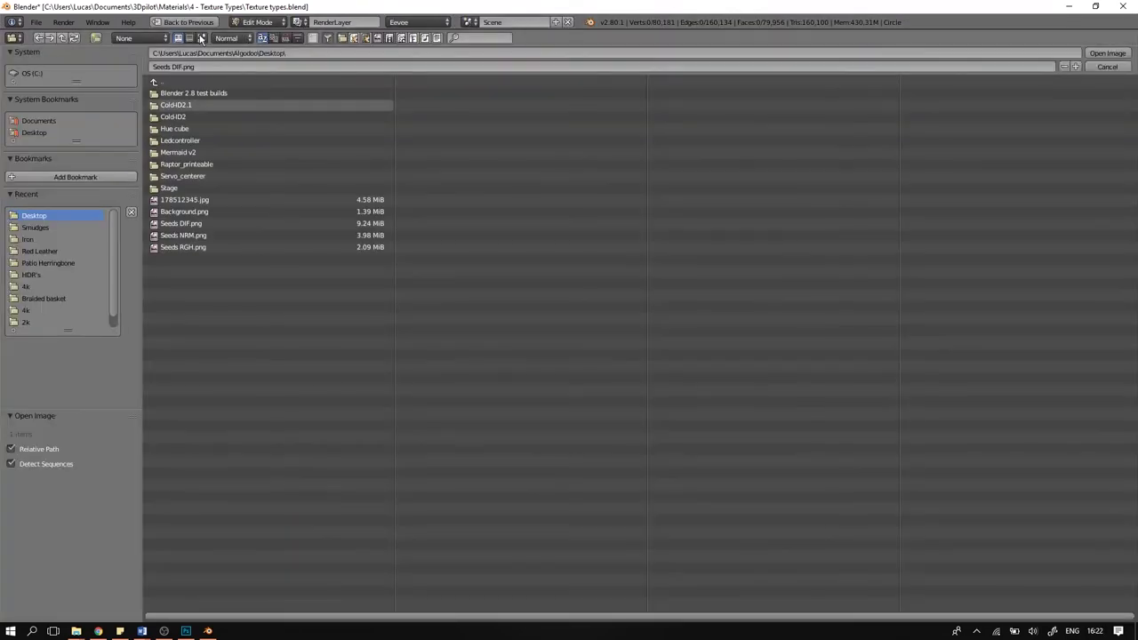
pyautogui.click(209, 216)
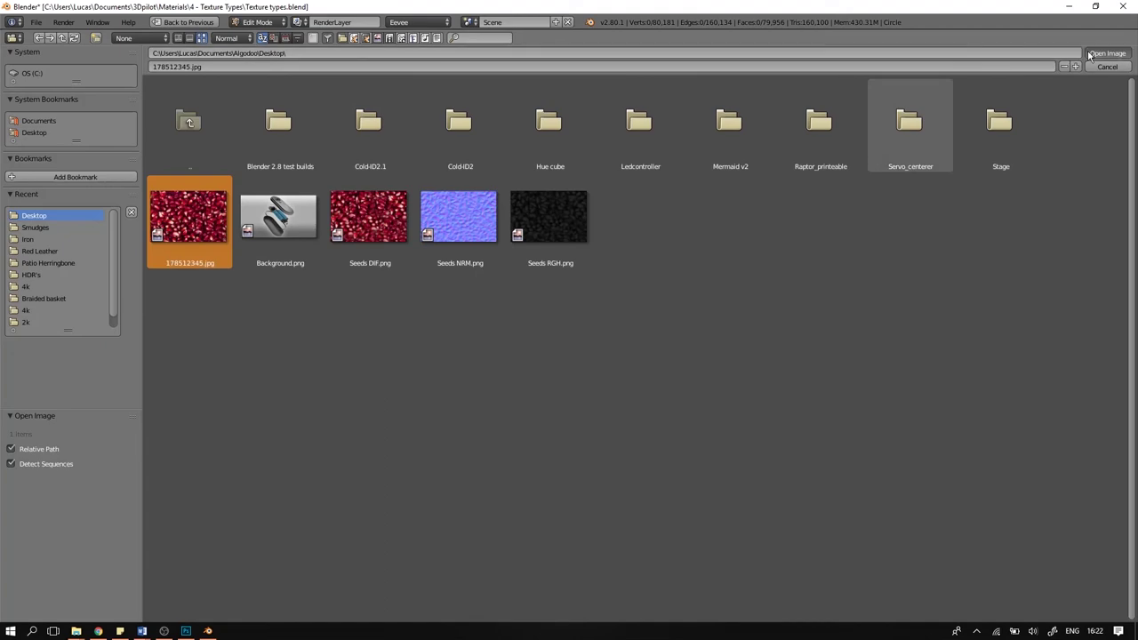
pyautogui.click(1089, 54)
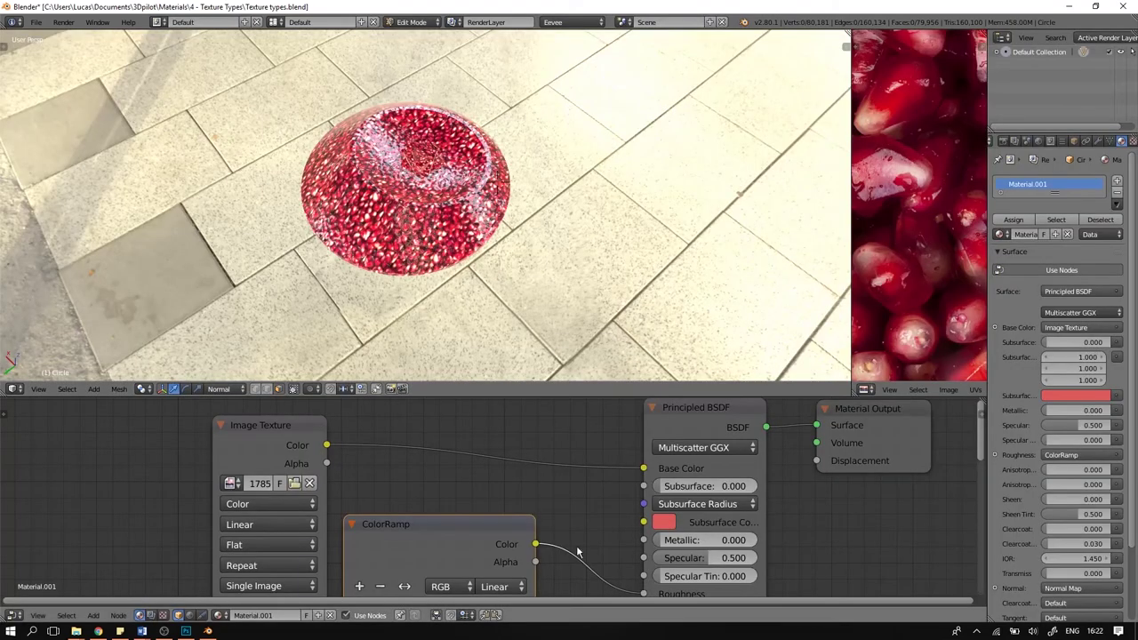
# Step: Disconnect the ColorRamp from Roughness and the Normal Map from the Normal input of the Principled BSDF
pyautogui.scroll(-2, 580, 553)
pyautogui.moveTo(602, 520); pyautogui.dragTo(599, 537)
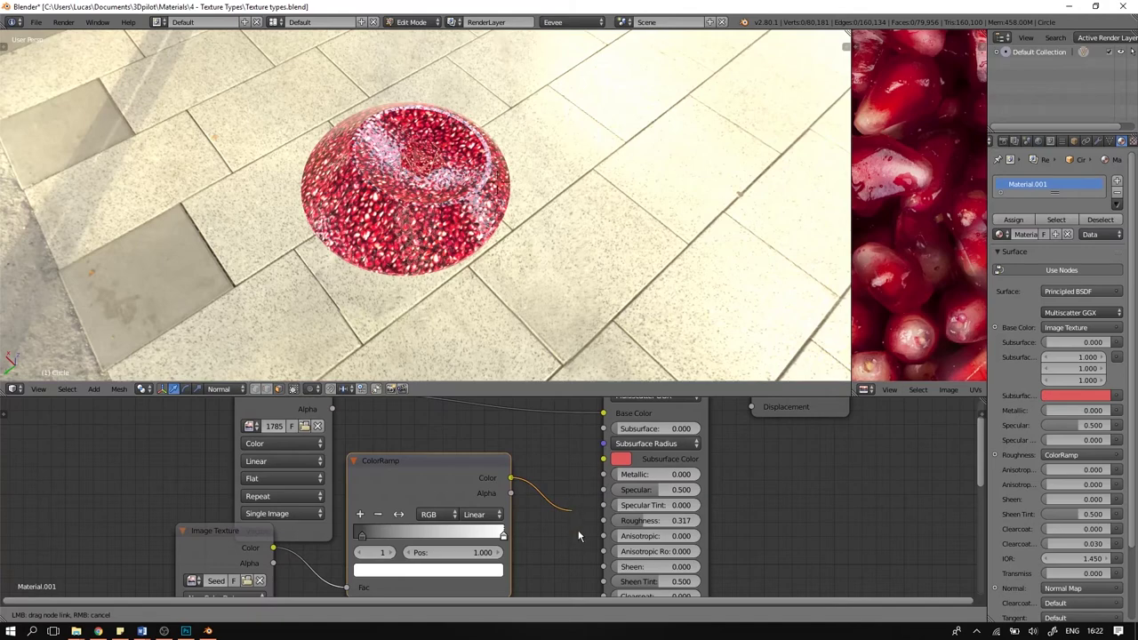
pyautogui.moveTo(578, 535); pyautogui.dragTo(563, 459)
pyautogui.moveTo(569, 561); pyautogui.dragTo(542, 555)
# Step: Examine up close how the edges of the original photo meet where it repeats across the mesh
pyautogui.scroll(4, 391, 222)
pyautogui.moveTo(382, 216); pyautogui.dragTo(397, 169)
pyautogui.scroll(-2, 397, 213)
pyautogui.scroll(4, 400, 231)
pyautogui.moveTo(401, 271); pyautogui.dragTo(383, 248)
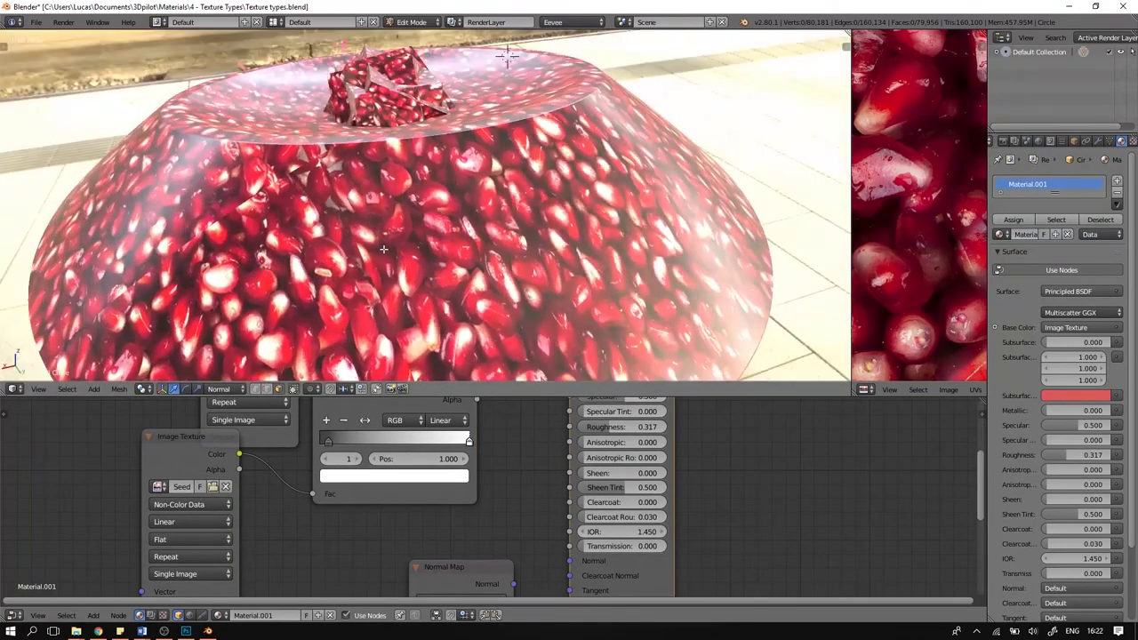
pyautogui.scroll(3, 304, 157)
pyautogui.moveTo(286, 182); pyautogui.dragTo(528, 103)
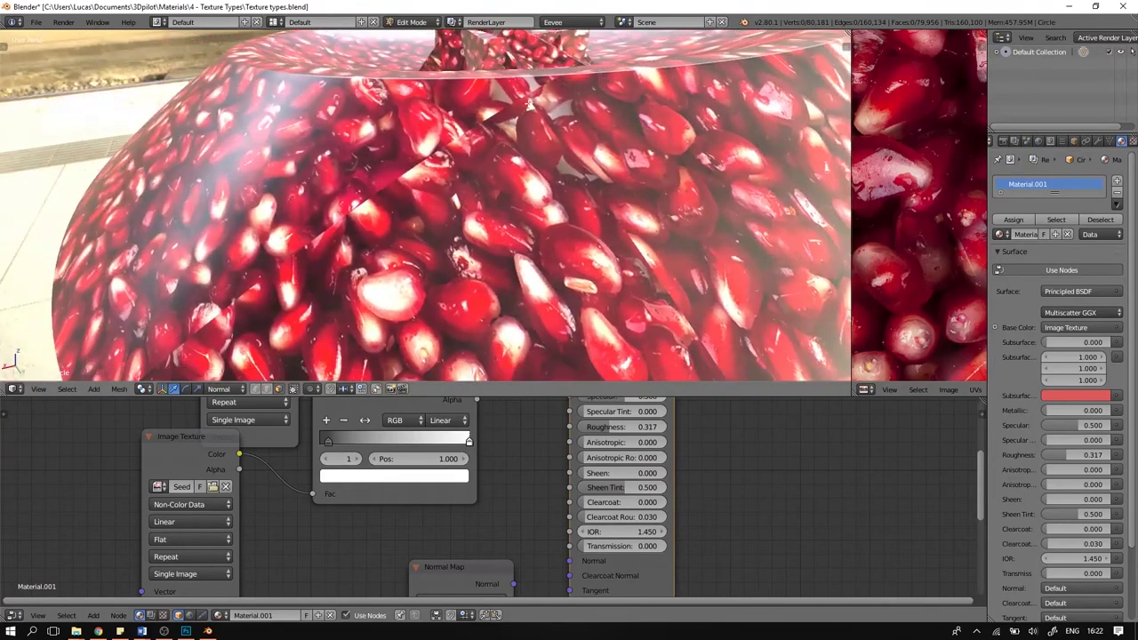
pyautogui.scroll(-3, 484, 178)
pyautogui.moveTo(483, 178); pyautogui.dragTo(520, 213)
pyautogui.scroll(1, 520, 213)
# Step: Load the seamless Seeds DIF.png into the base color Image Texture node in place of the original photo
pyautogui.scroll(-8, 482, 498)
pyautogui.moveTo(400, 444); pyautogui.dragTo(358, 542)
pyautogui.scroll(10, 351, 533)
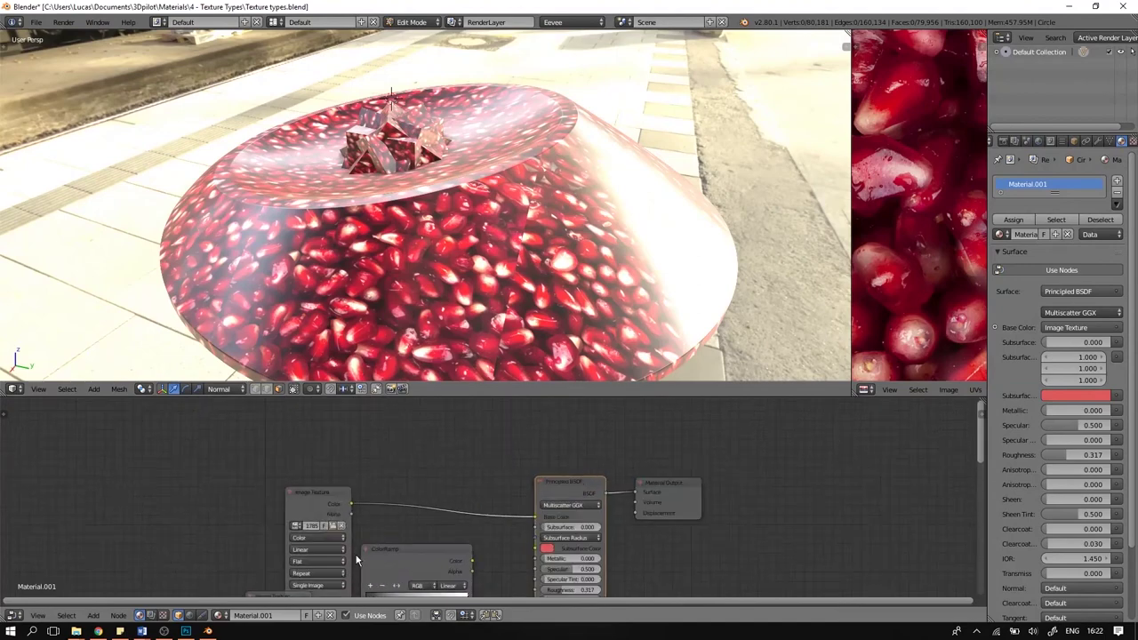
pyautogui.scroll(1, 324, 527)
pyautogui.scroll(4, 544, 180)
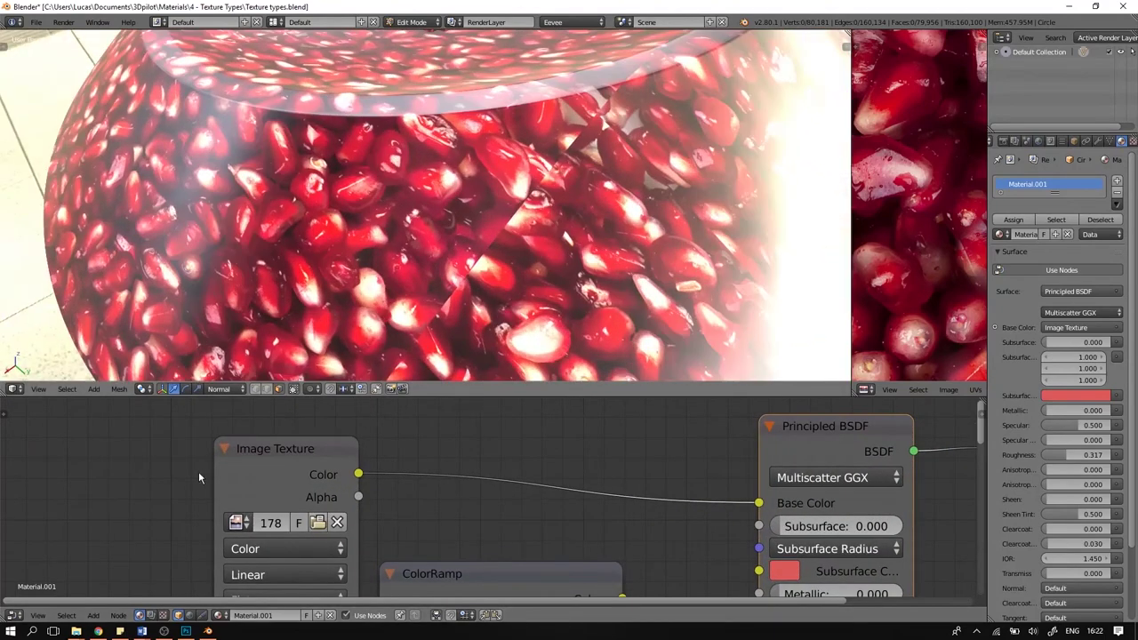
pyautogui.click(316, 522)
pyautogui.click(202, 39)
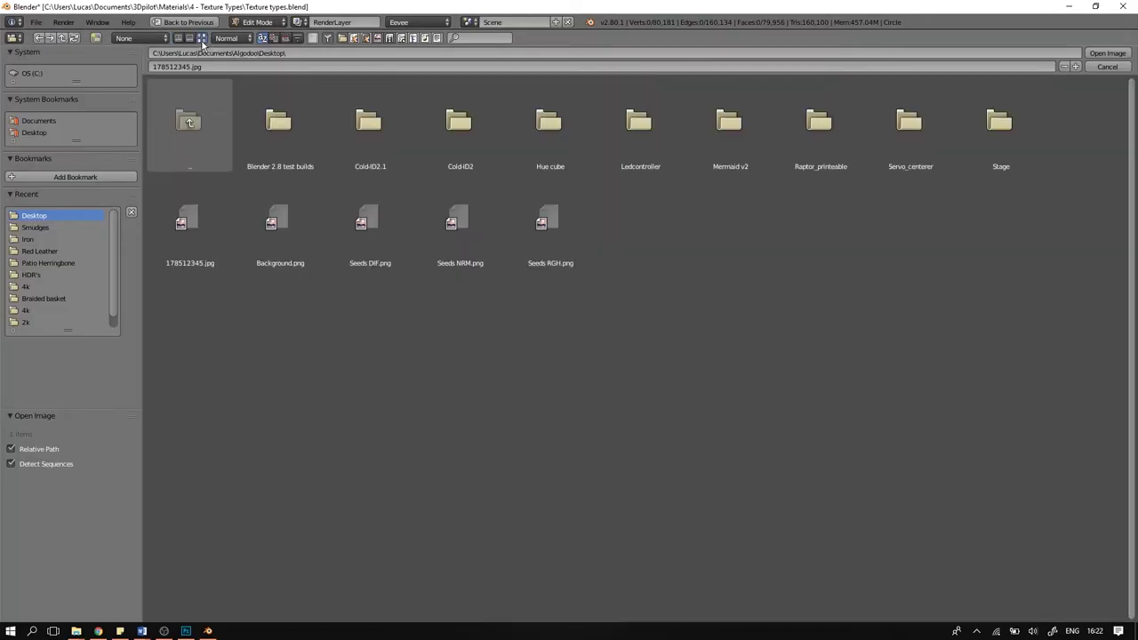
pyautogui.click(370, 222)
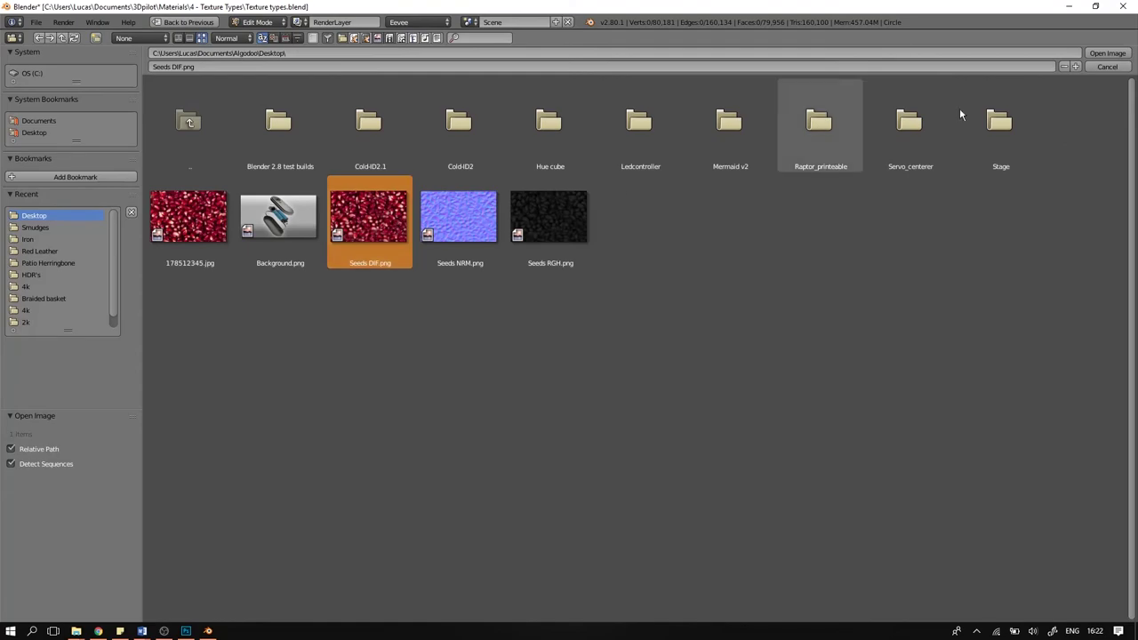
pyautogui.click(1107, 54)
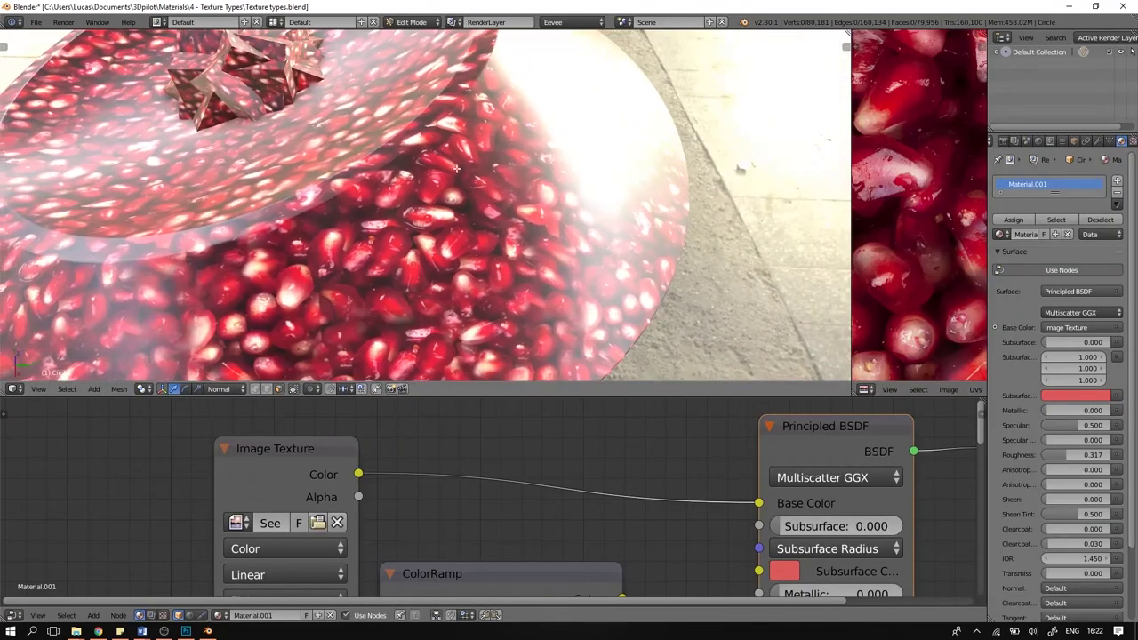
# Step: Examine the seamless texture around the mesh for visible seams, from close up and from a distance
pyautogui.moveTo(457, 169); pyautogui.dragTo(484, 286)
pyautogui.scroll(-3, 466, 221)
pyautogui.scroll(5, 466, 220)
pyautogui.scroll(-2, 467, 221)
pyautogui.scroll(-3, 476, 222)
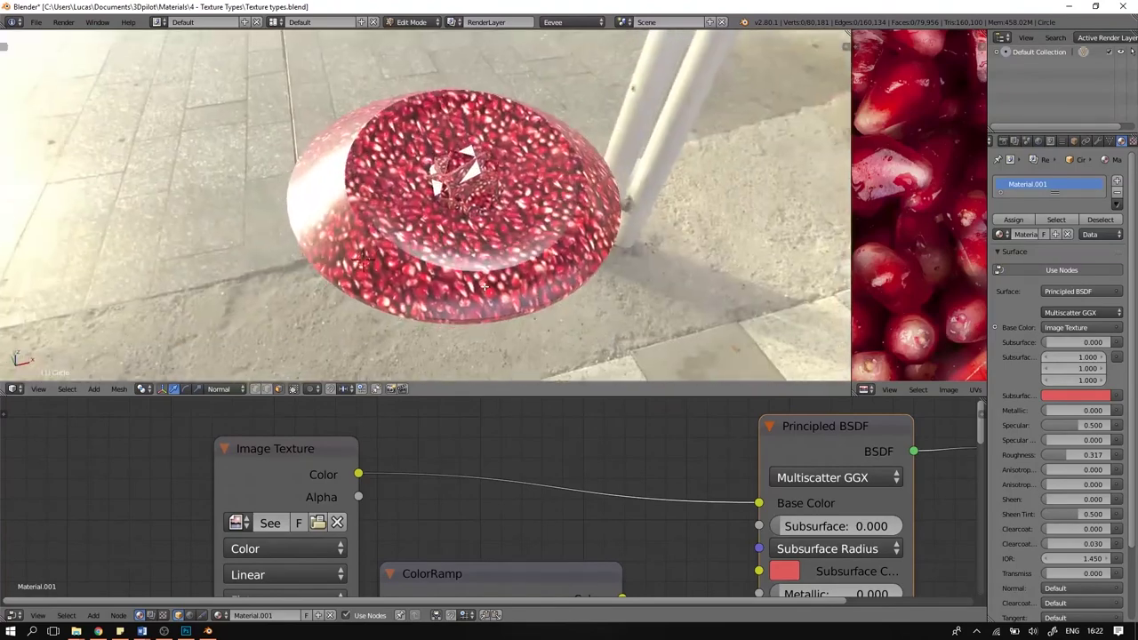
pyautogui.moveTo(362, 258); pyautogui.dragTo(417, 248)
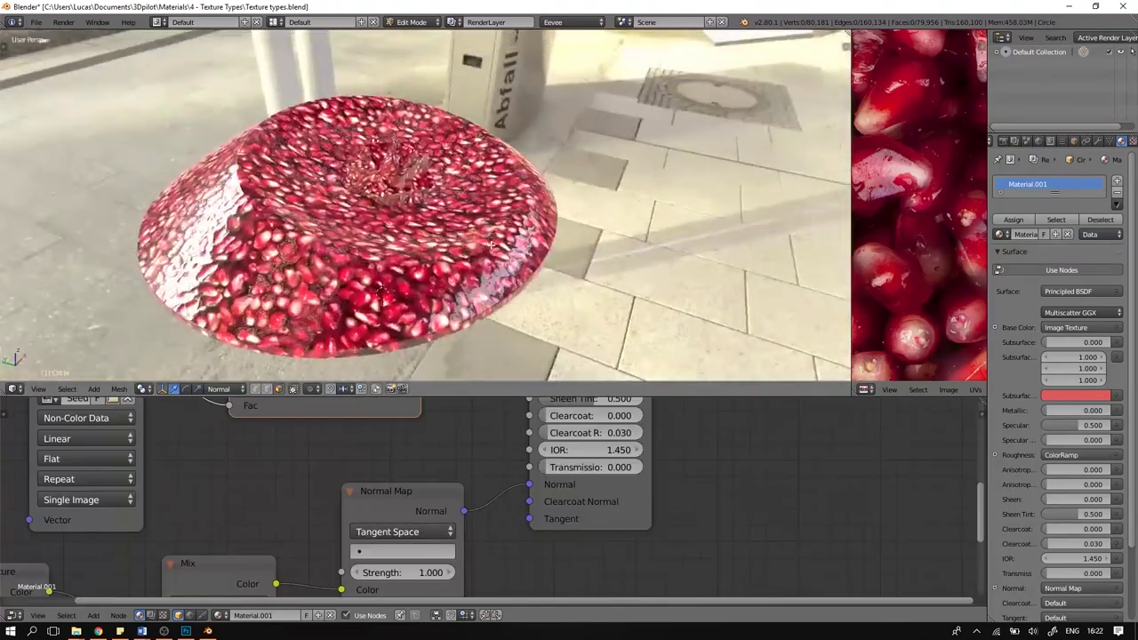
# Step: Switch the render engine to Cycles Render and view the material on the mesh from several angles
pyautogui.click(582, 22)
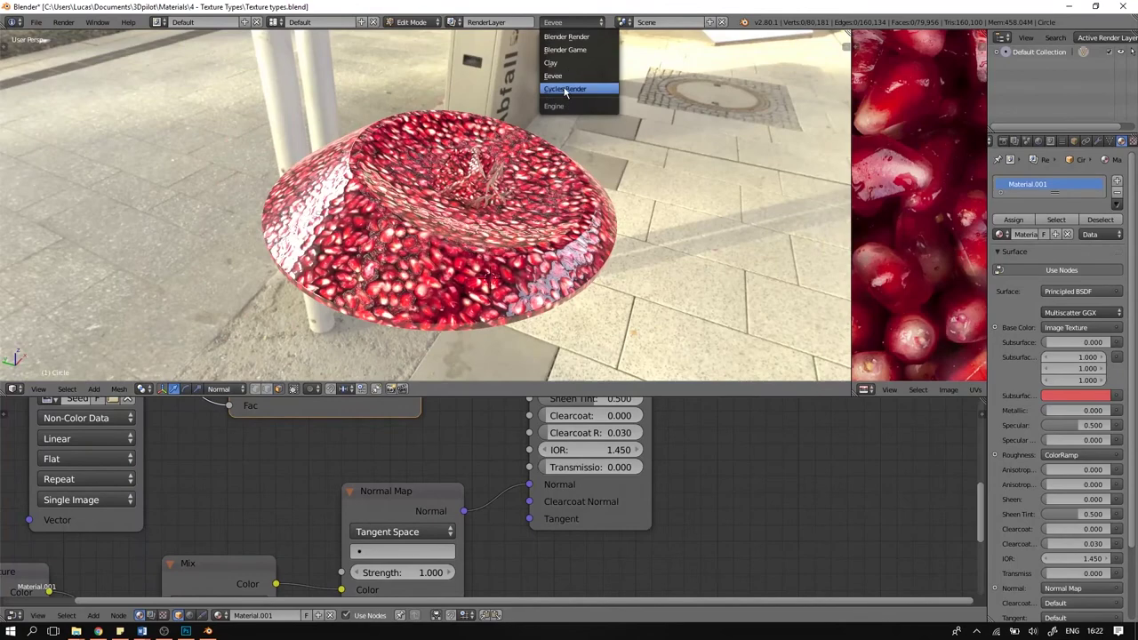
pyautogui.click(565, 89)
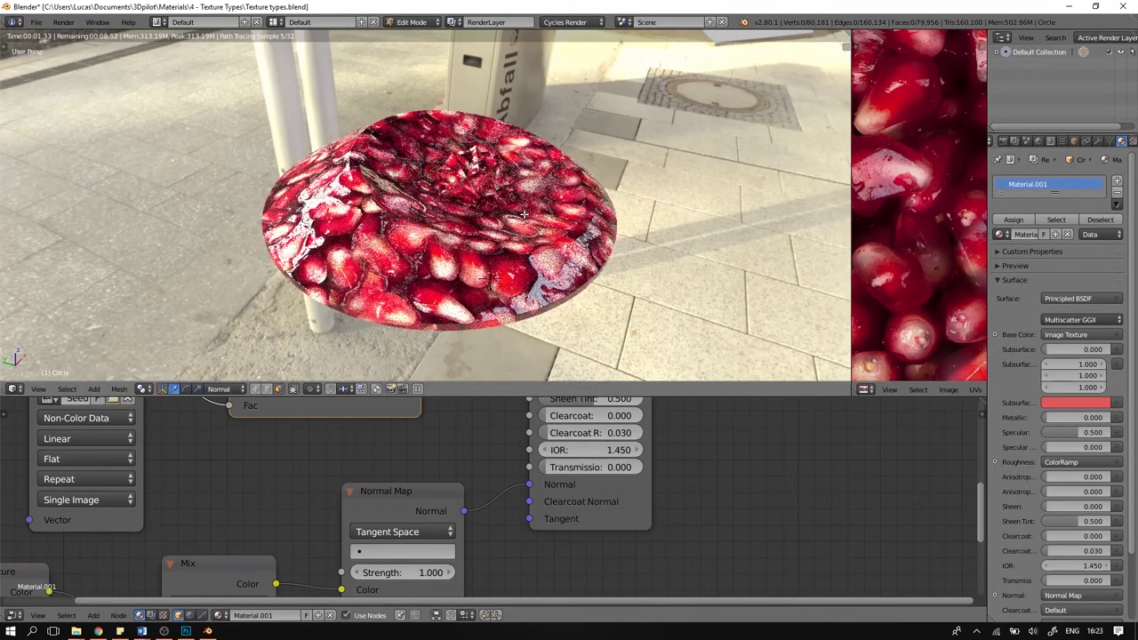
pyautogui.moveTo(822, 265); pyautogui.dragTo(803, 293)
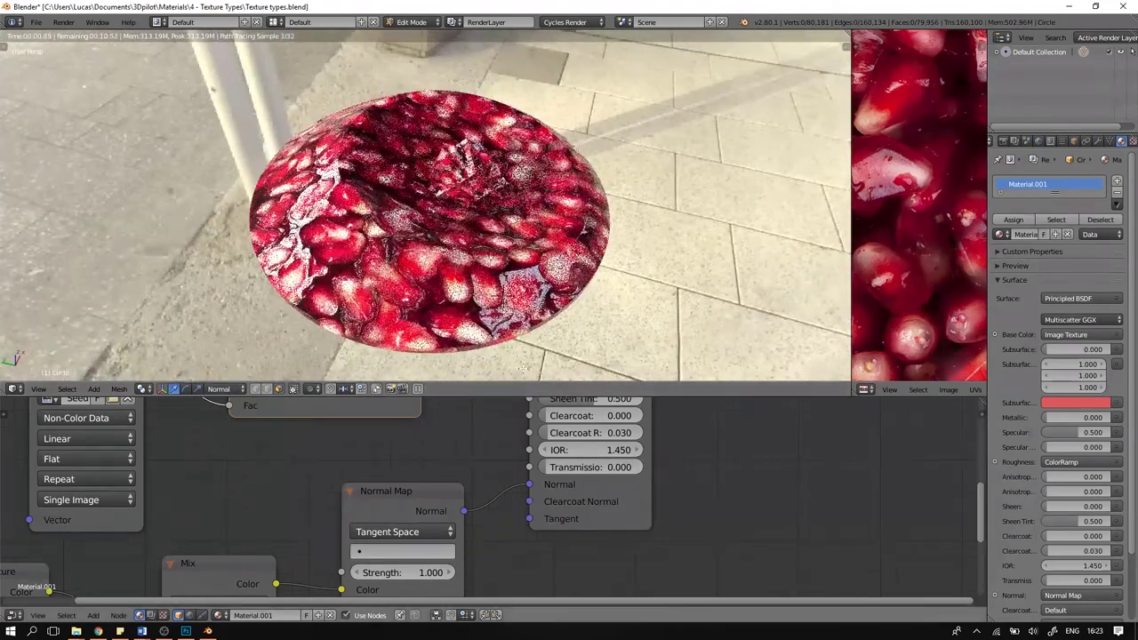
pyautogui.moveTo(391, 246); pyautogui.dragTo(498, 191)
# Step: Switch the render engine back to Eevee and view the pomegranate material from a lower angle
pyautogui.click(592, 22)
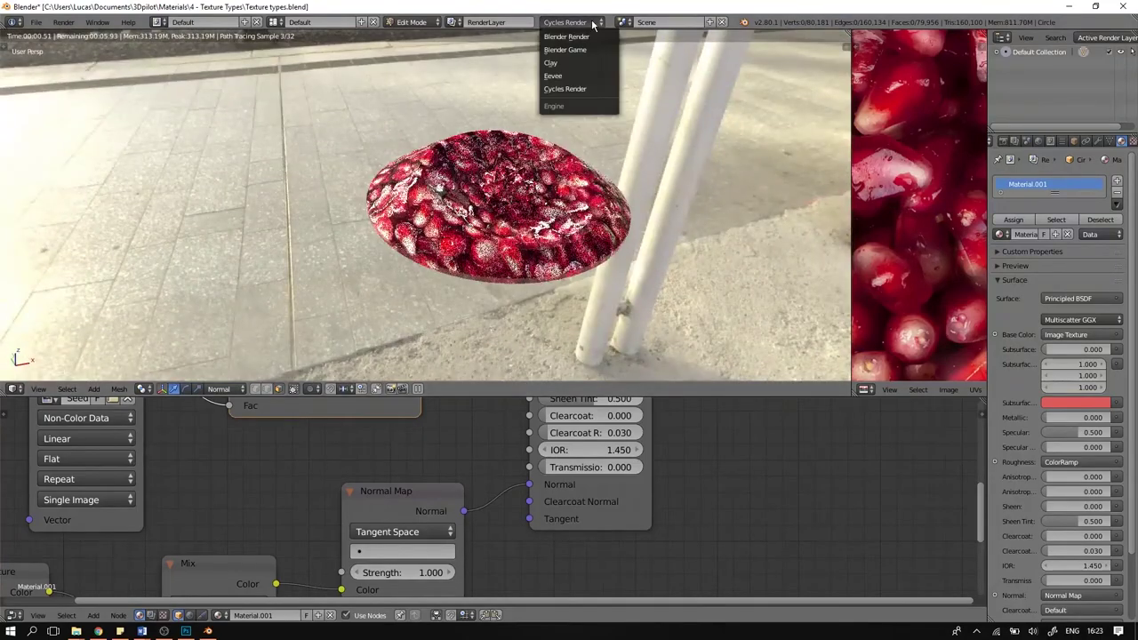
pyautogui.click(582, 77)
pyautogui.moveTo(527, 228); pyautogui.dragTo(445, 107)
pyautogui.scroll(1, 418, 125)
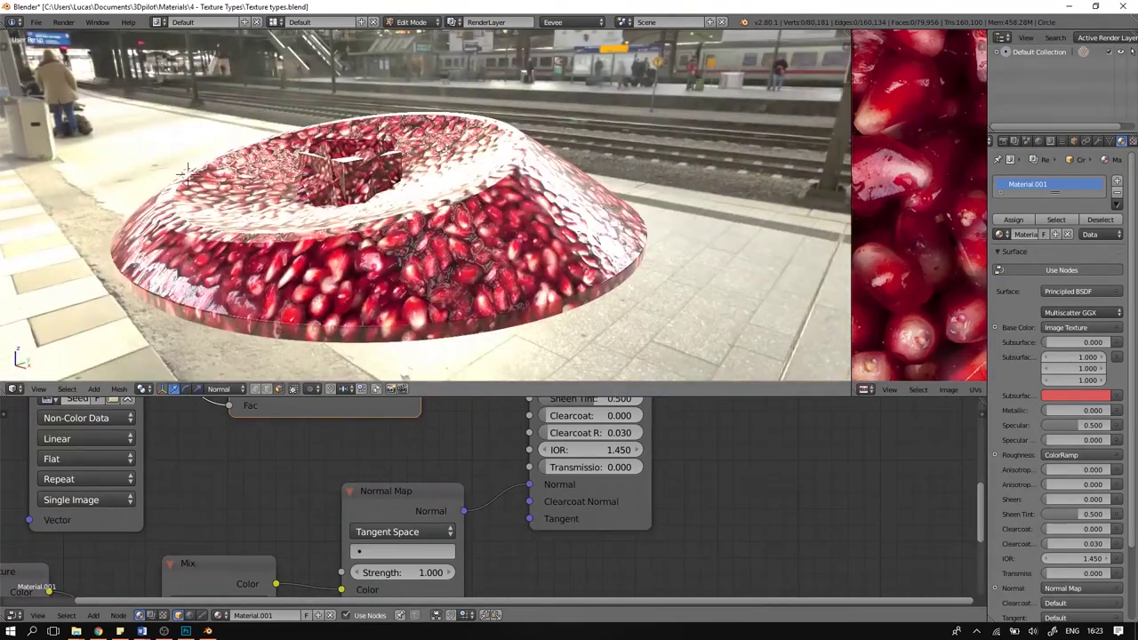